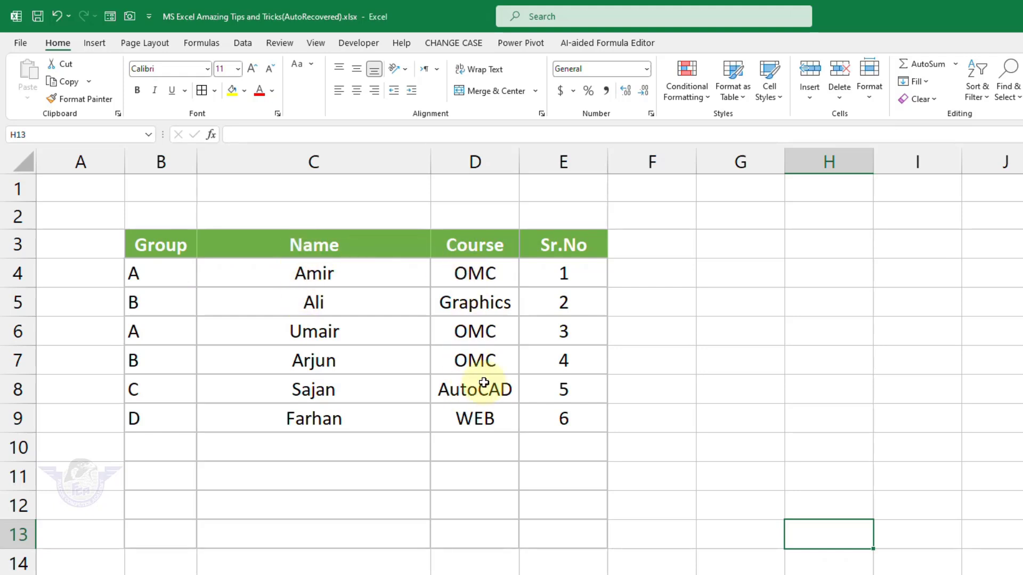
- Enter the column order number 1 above Sr.No in E2 and 4 above Course in D2
click(573, 217)
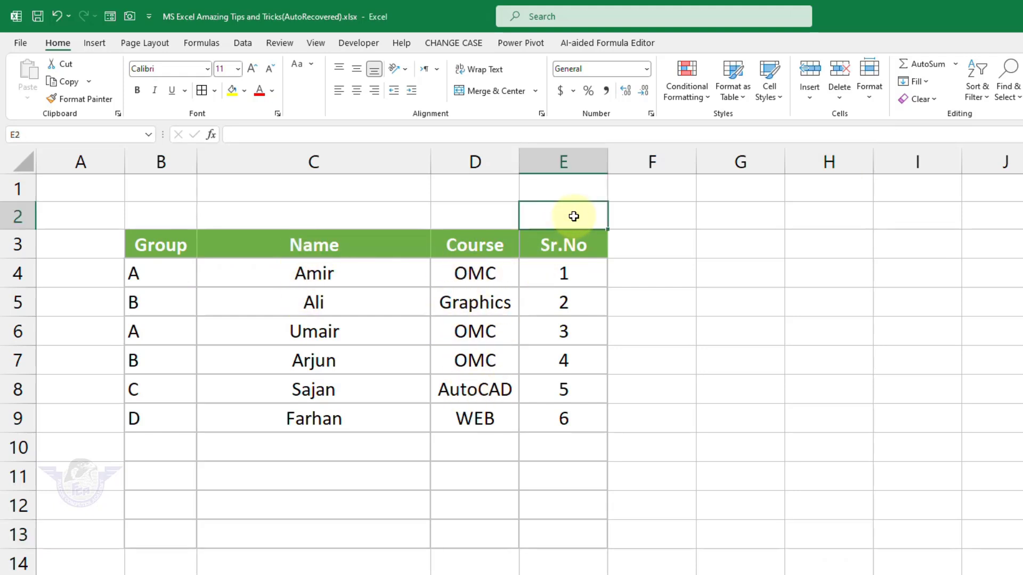
text(1)
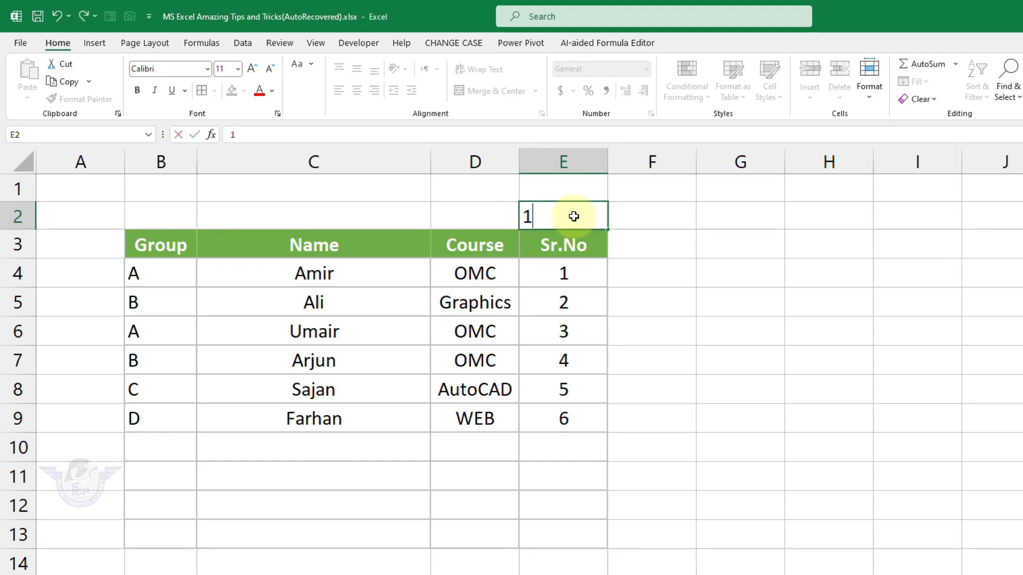
click(489, 222)
text(4)
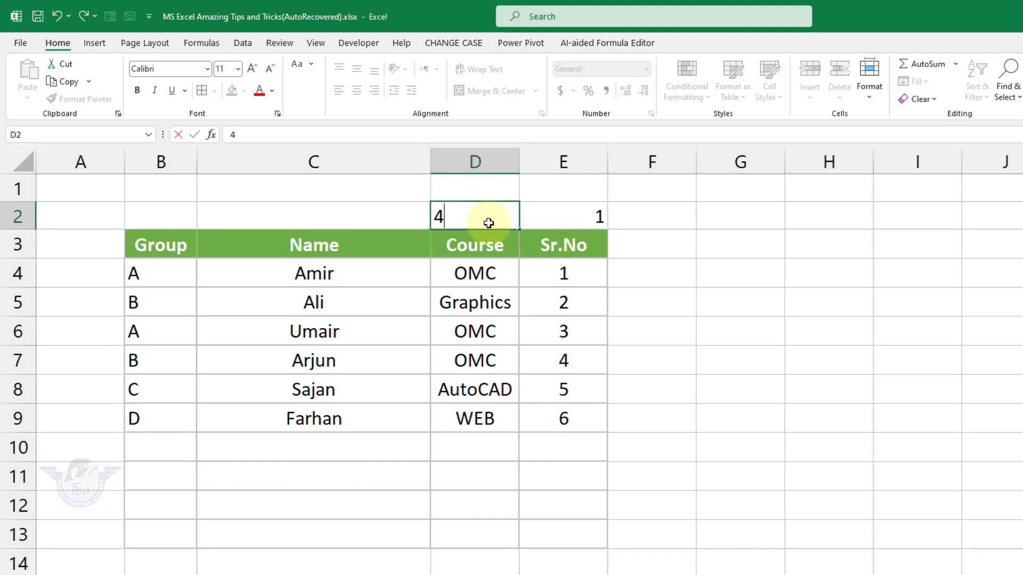
key(Return)
- Enter the column order number 2 above Name in C2 and 3 above Group in B2
click(384, 217)
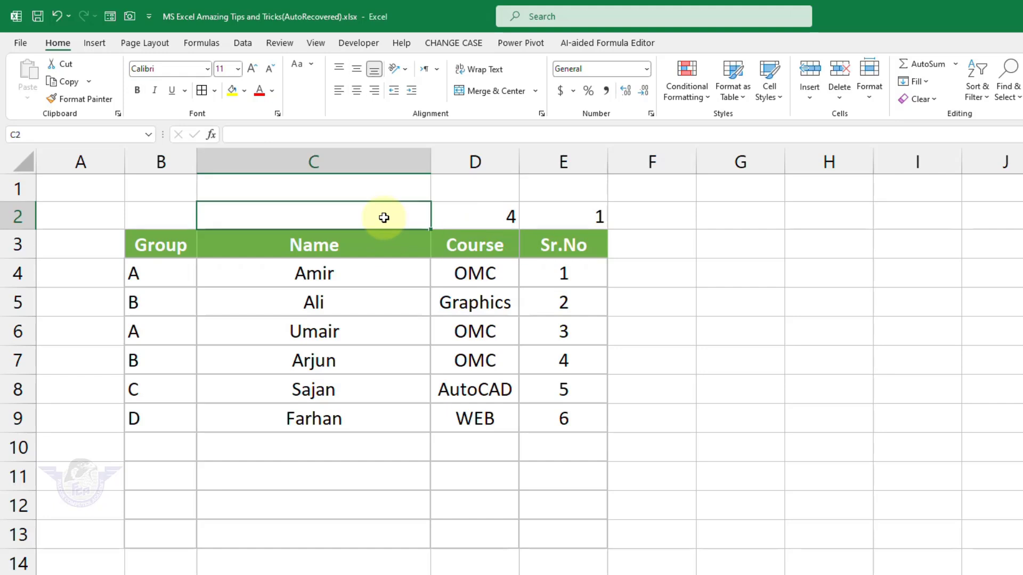
text(3)
click(162, 217)
click(289, 219)
text(2)
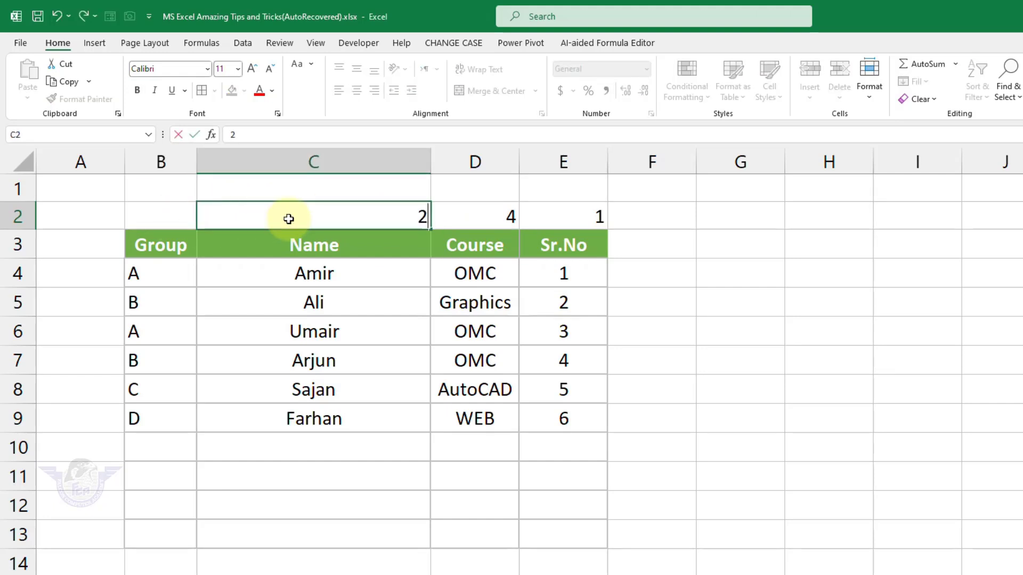
click(174, 221)
text(3)
key(Return)
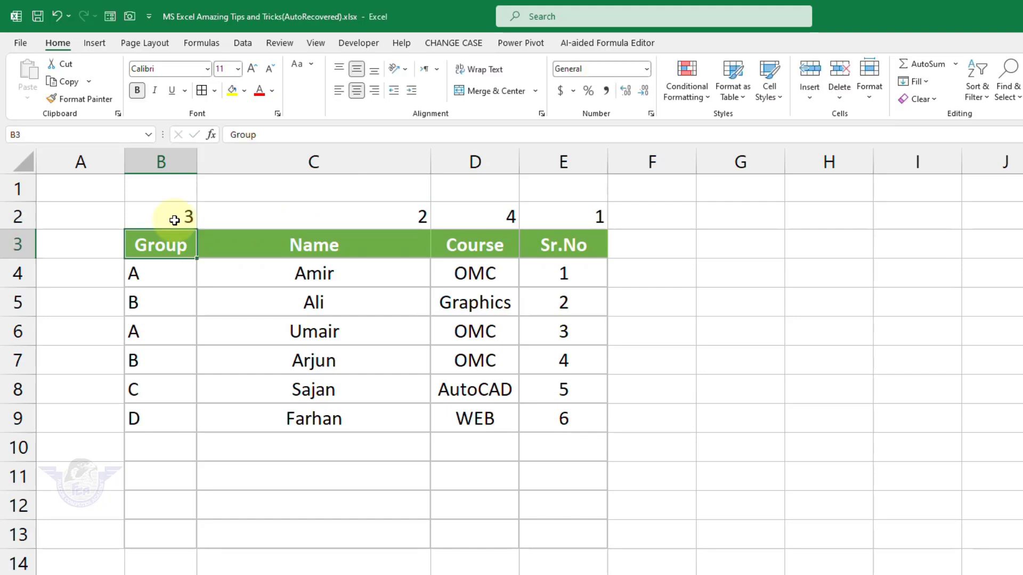
- Start a custom sort on B2:E13 with the orientation set to left to right
drag(165, 217, 561, 530)
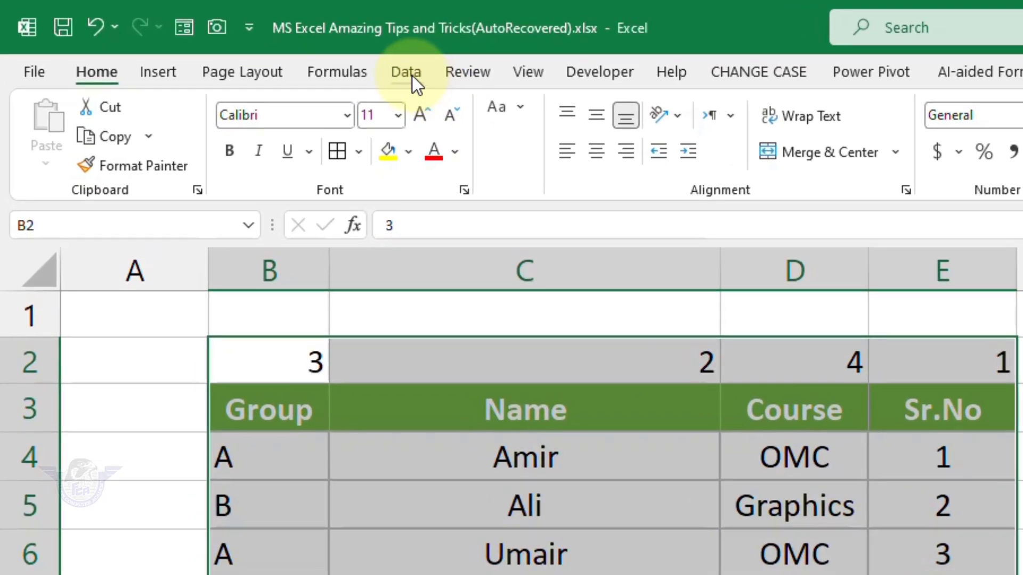
click(245, 45)
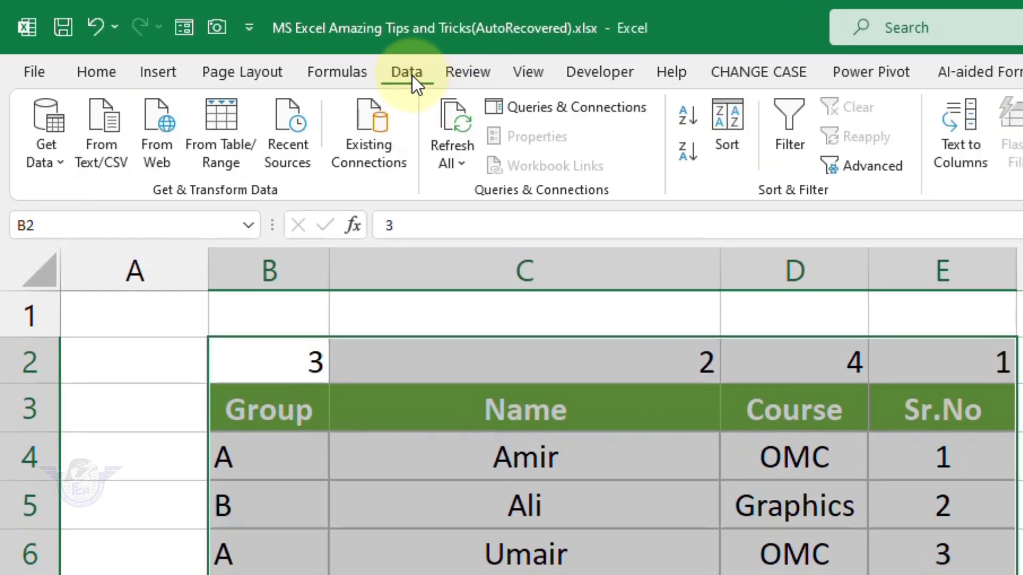
click(734, 107)
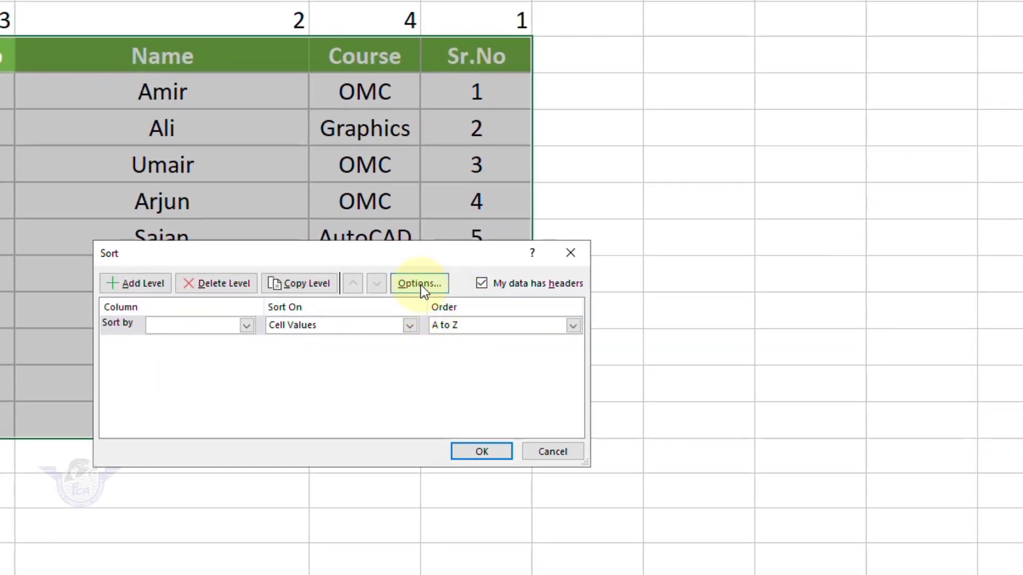
click(425, 281)
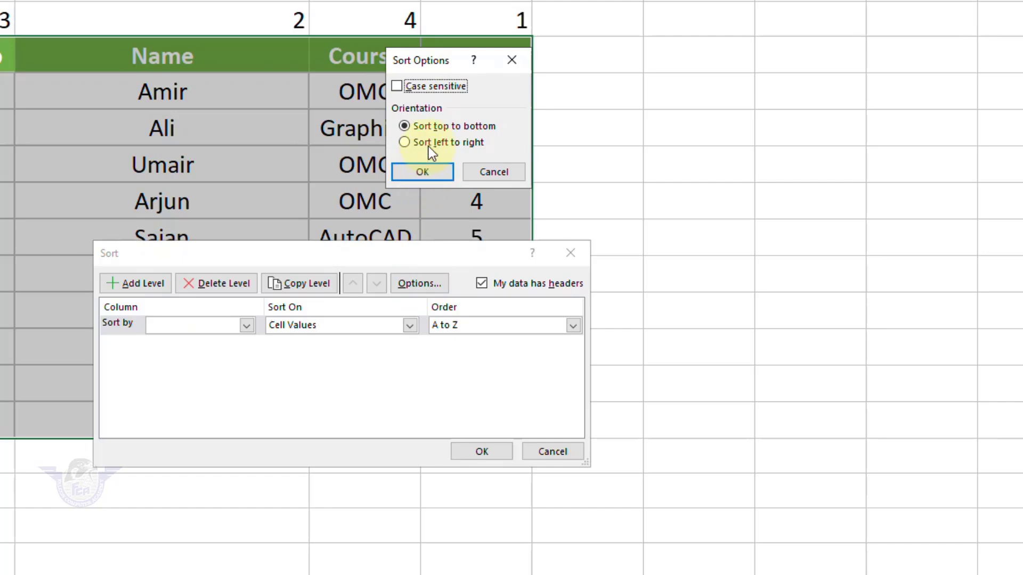
click(446, 143)
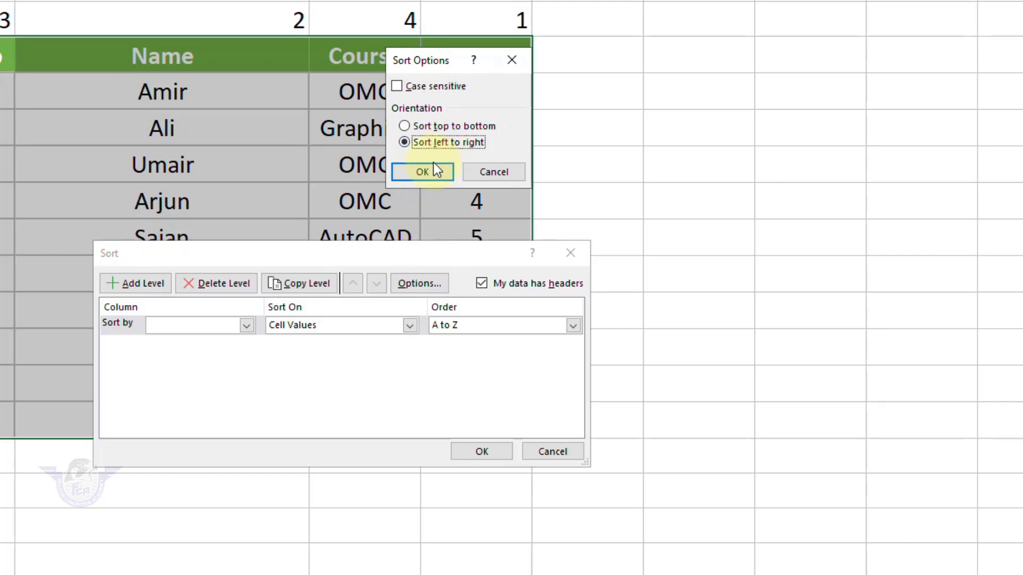
click(423, 173)
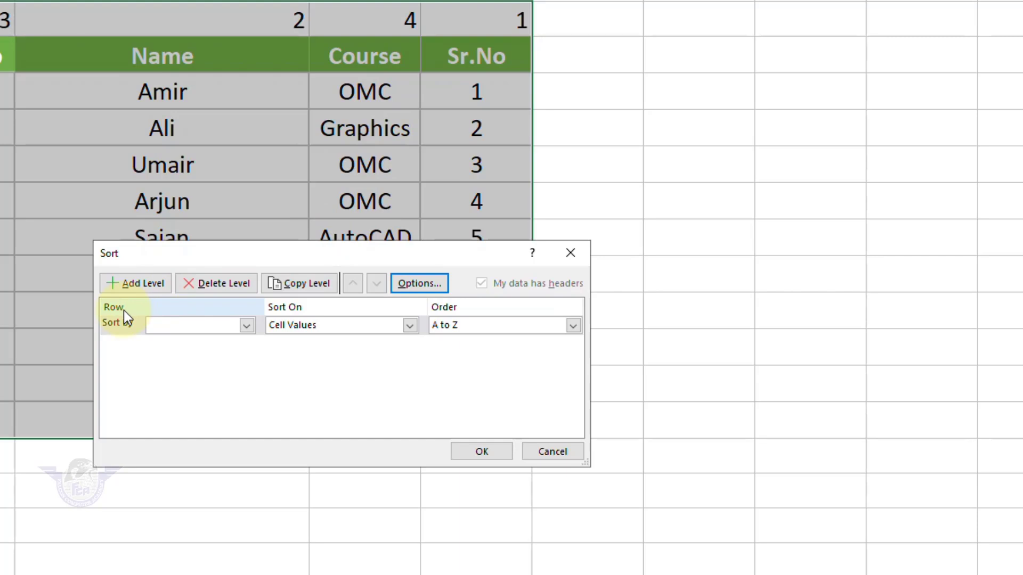
- Sort the columns by the cell values of Row 2, from smallest to largest
click(217, 324)
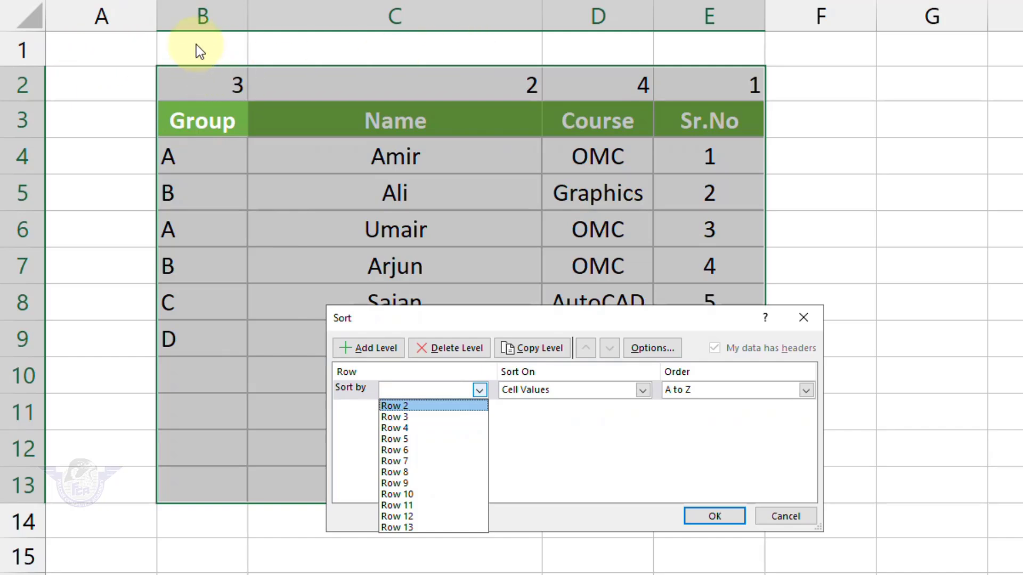
click(401, 407)
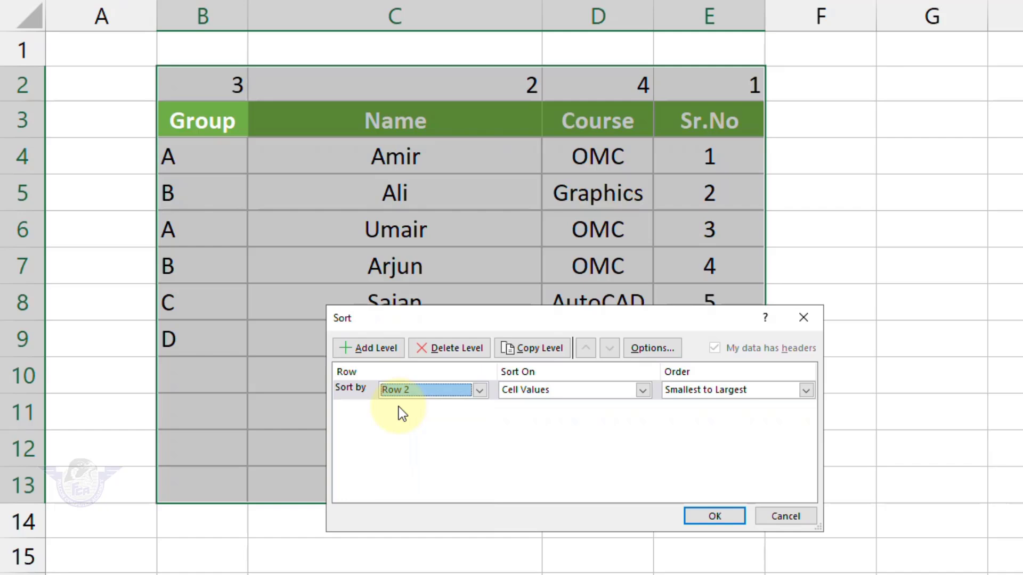
click(695, 389)
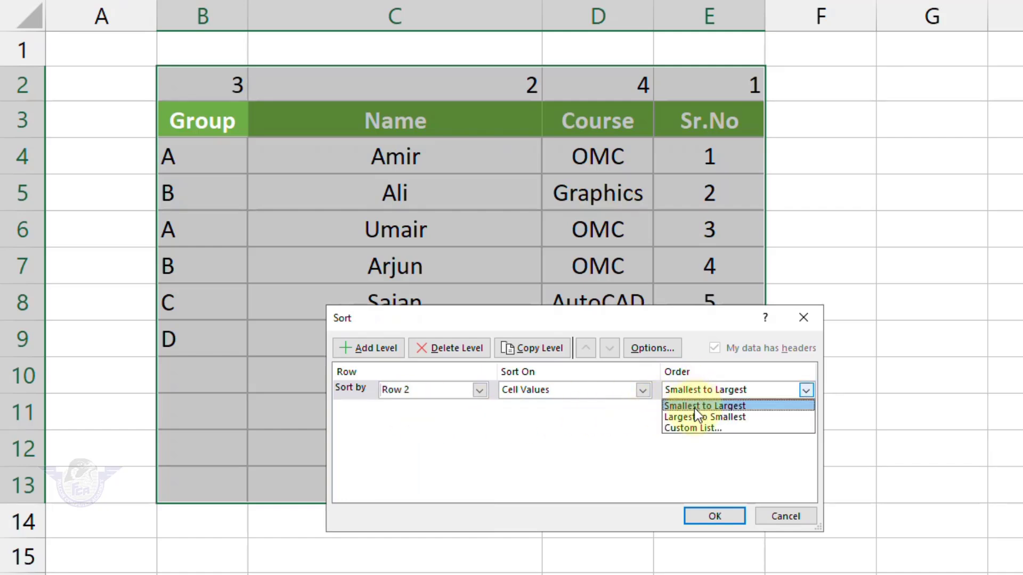
click(695, 408)
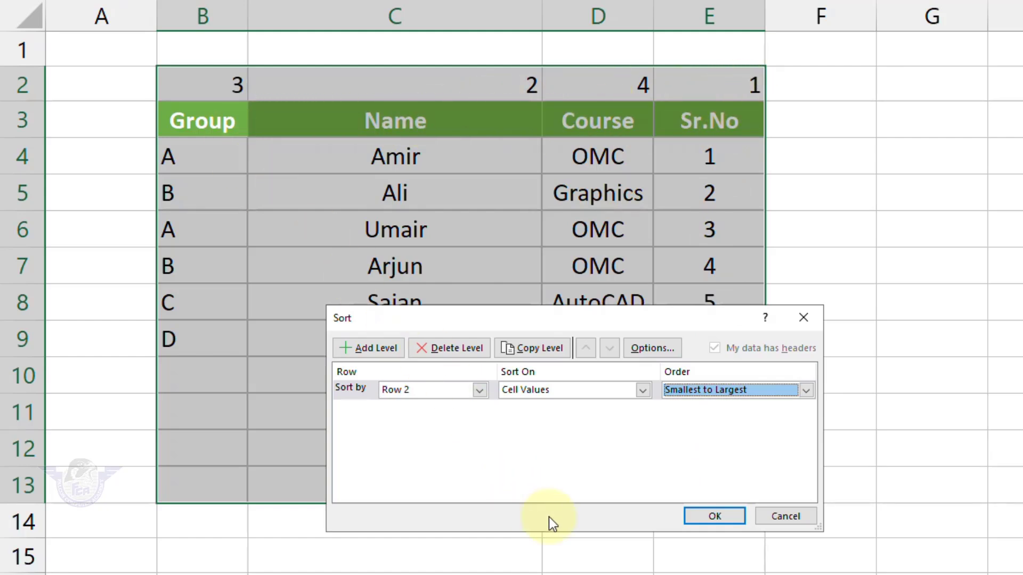
click(715, 517)
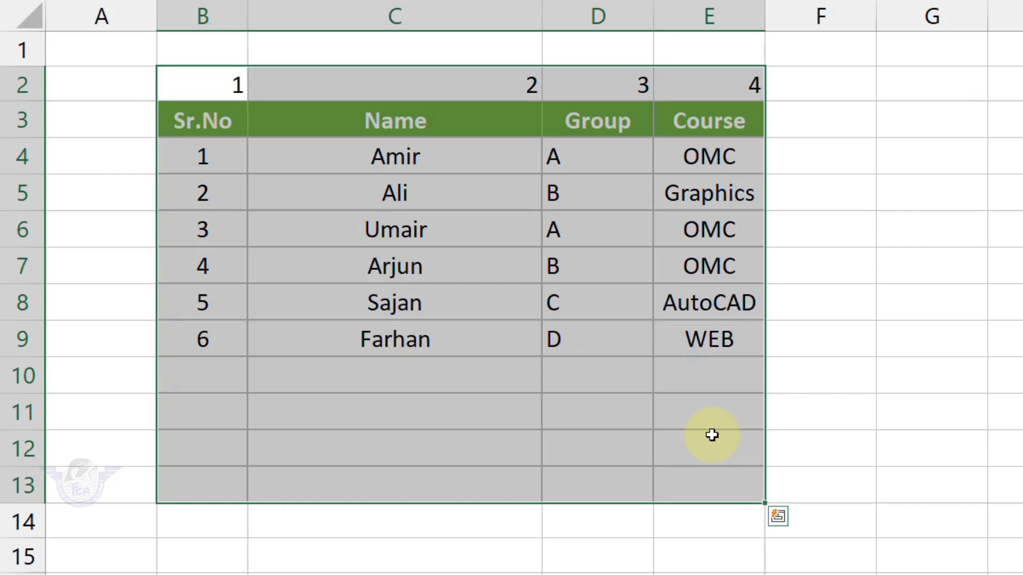
- Deselect the sorted table and switch to the MS Excel Sum Tips worksheet
click(711, 435)
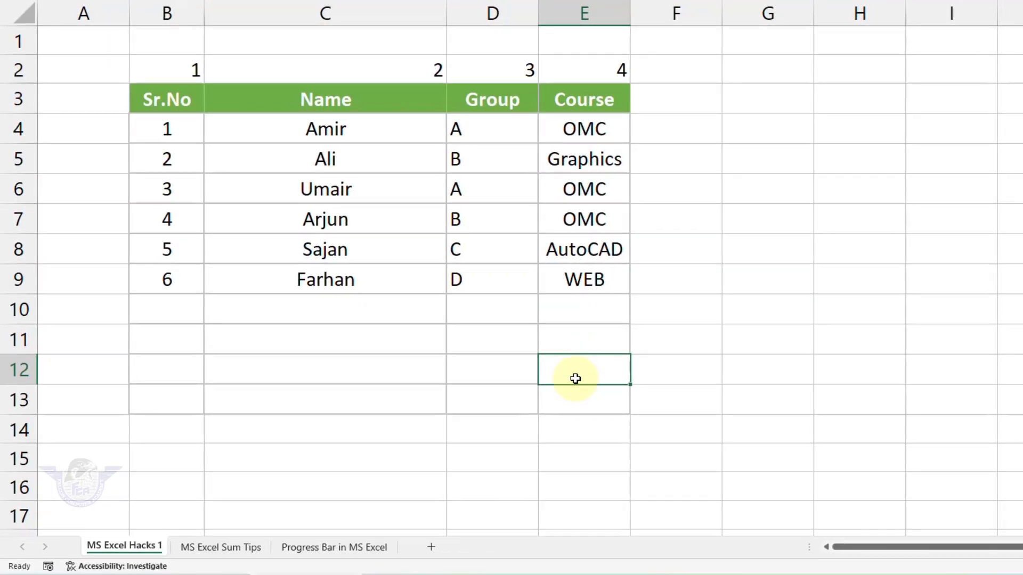
click(231, 548)
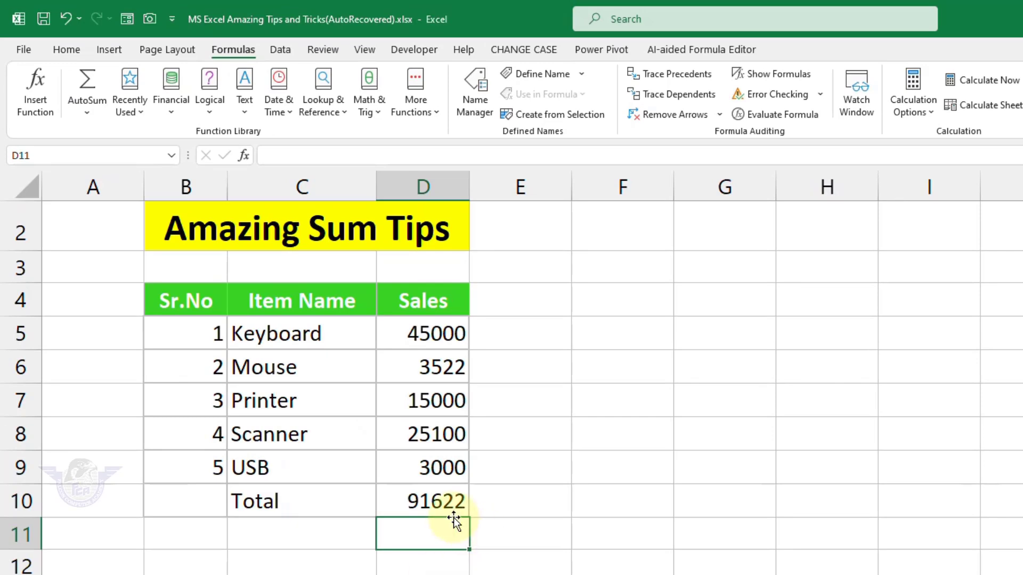
- Insert two blank rows above the Total row and enter 566 as the sales value in D11
click(21, 501)
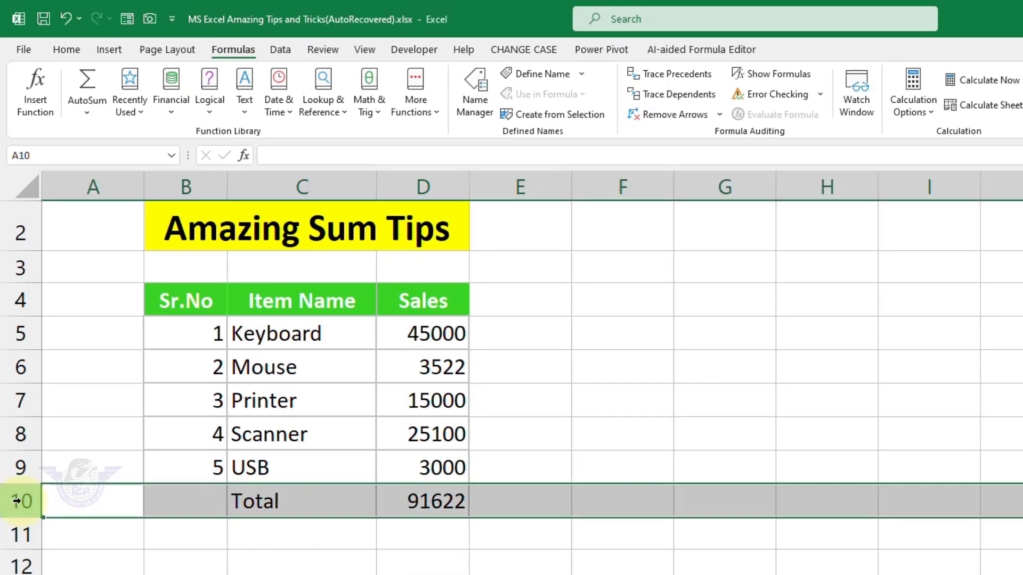
right_click(22, 501)
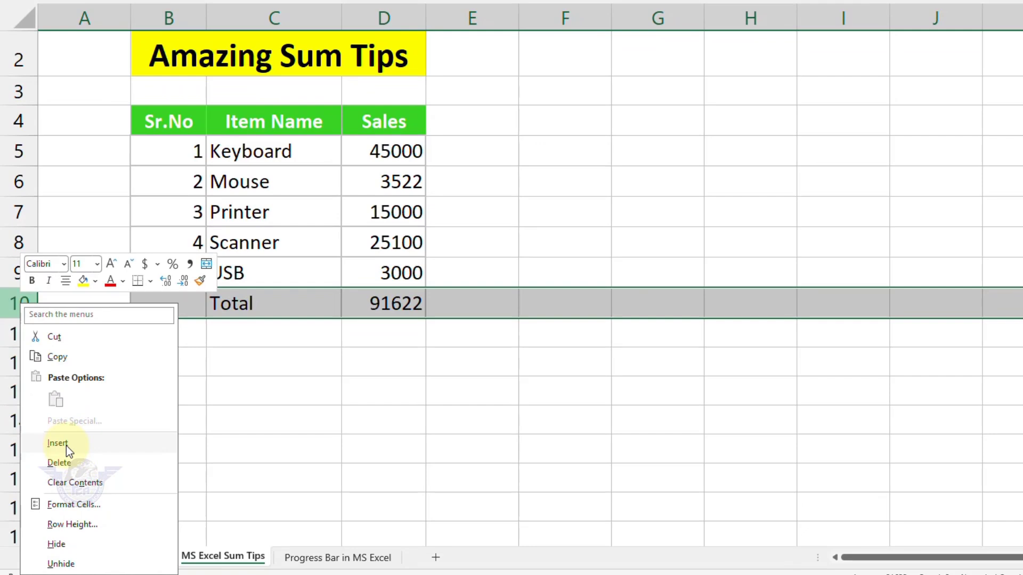
click(66, 446)
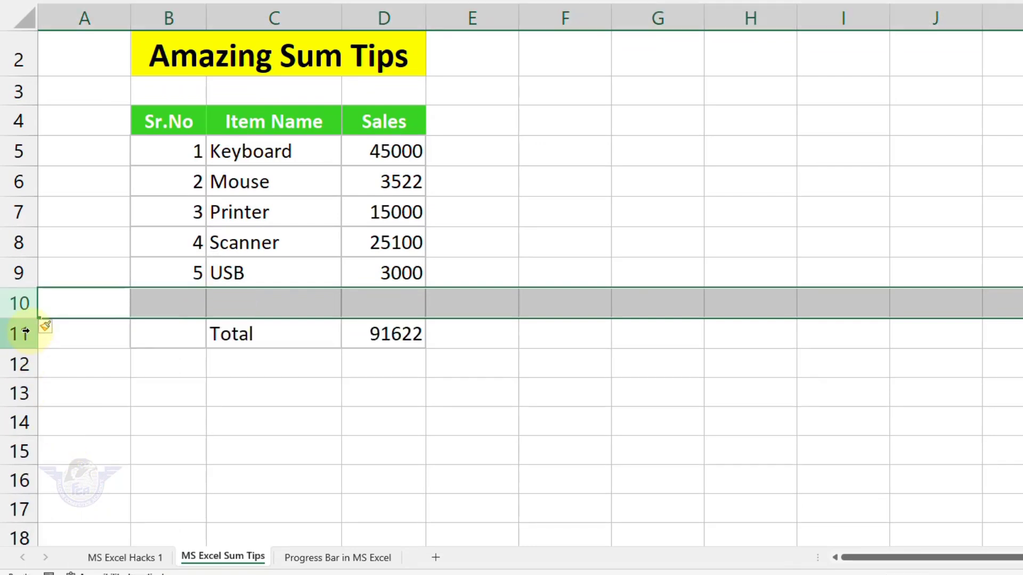
click(29, 333)
right_click(29, 334)
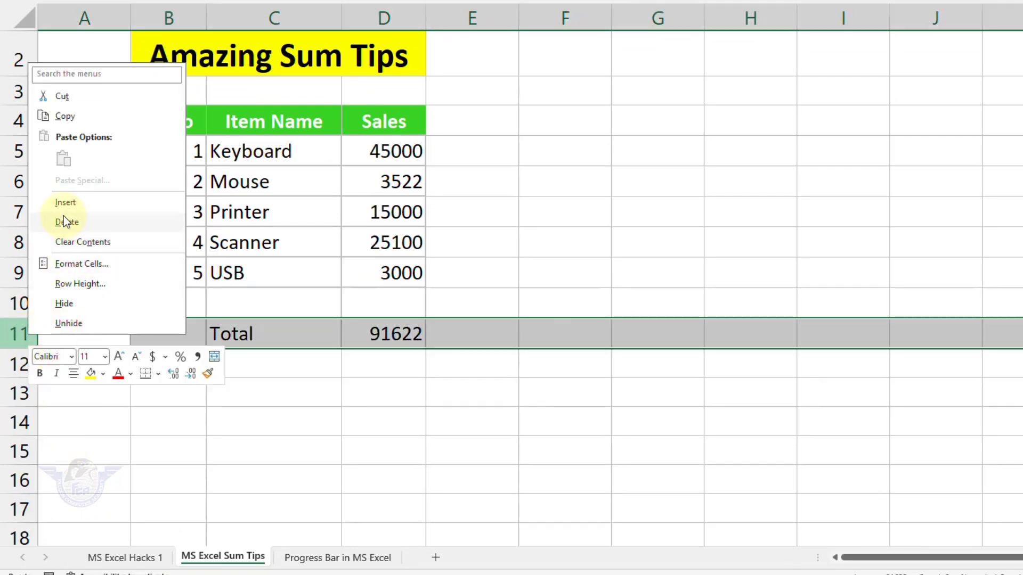
click(65, 202)
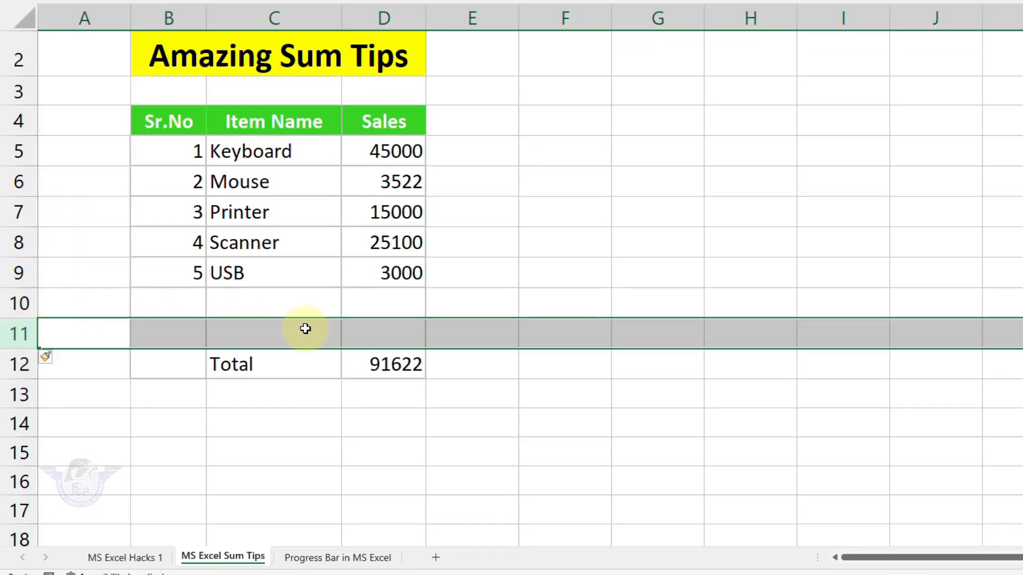
click(384, 337)
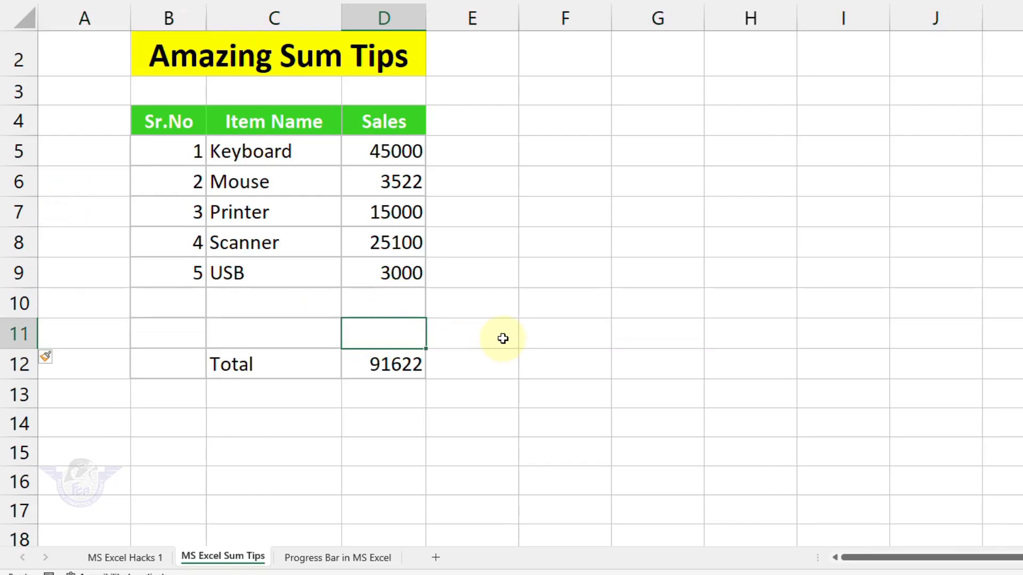
text(566)
key(Return)
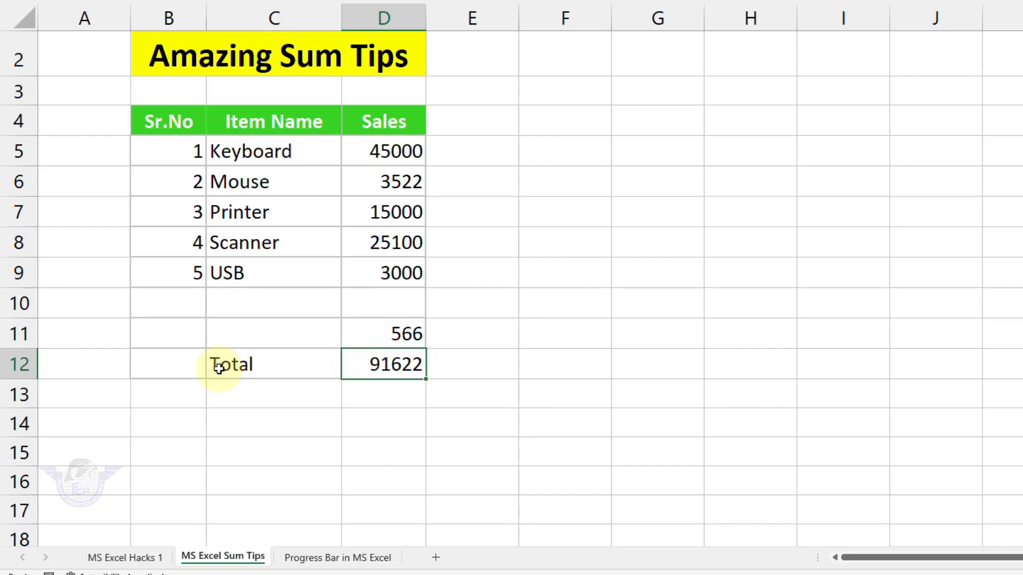
- Insert another row directly above Total and enter 850 as the sales value in D12
click(19, 363)
right_click(23, 364)
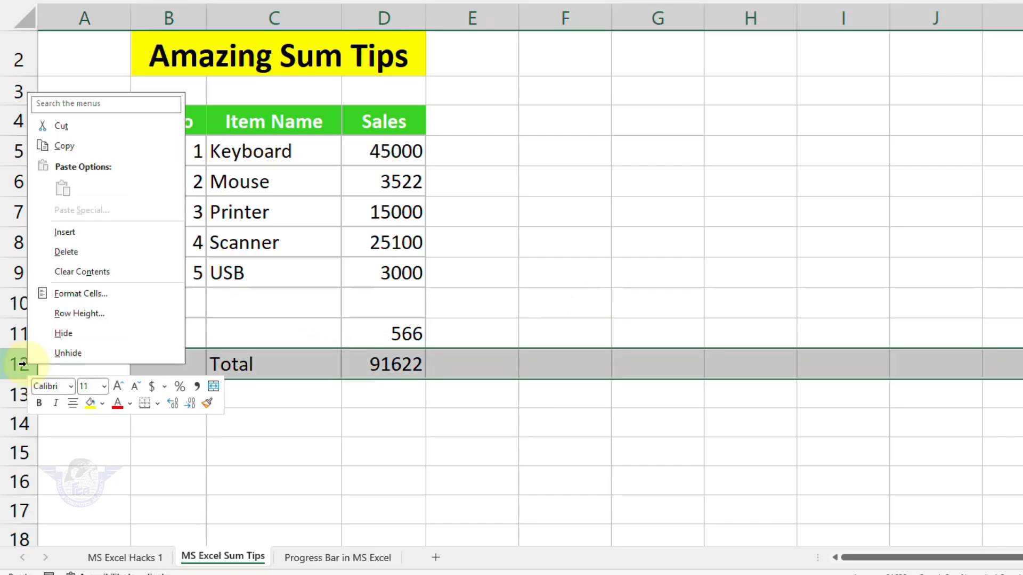
click(64, 235)
click(375, 371)
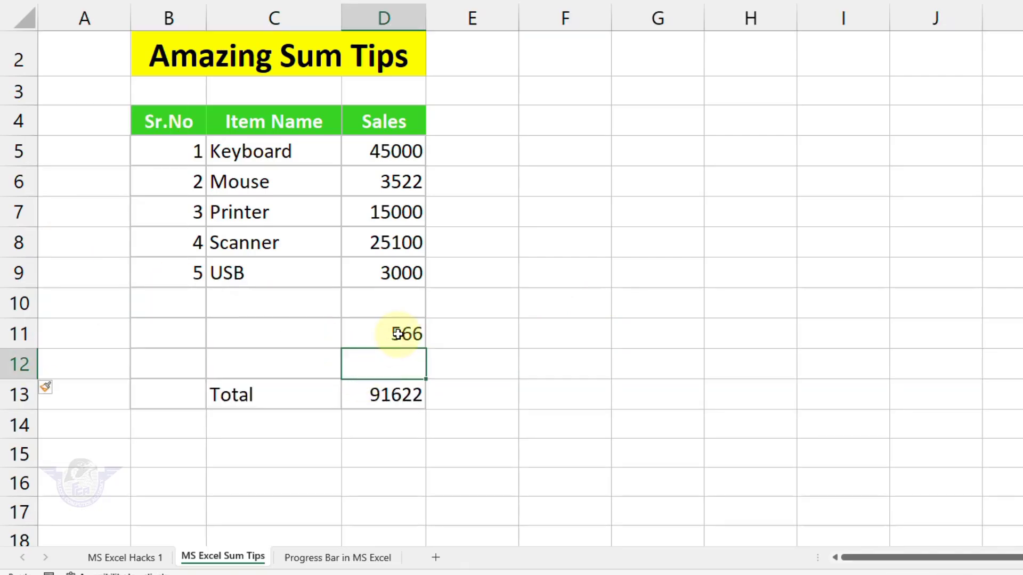
text(850)
key(Return)
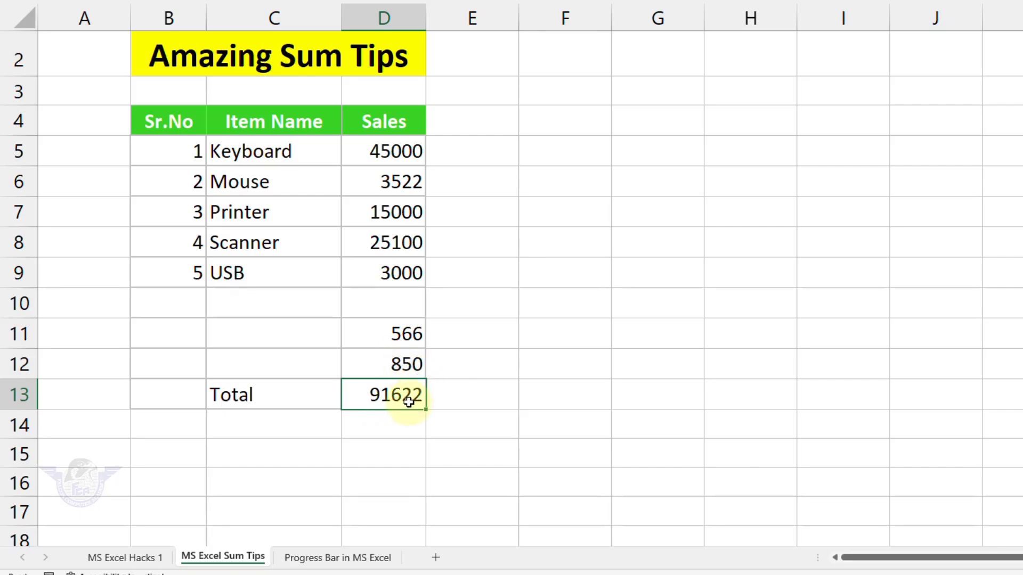
- Delete the three added rows between the USB row and the Total row
key(Up)
key(Delete)
key(shift+space)
key(ctrl+minus)
key(Up)
key(shift+space)
key(ctrl+minus)
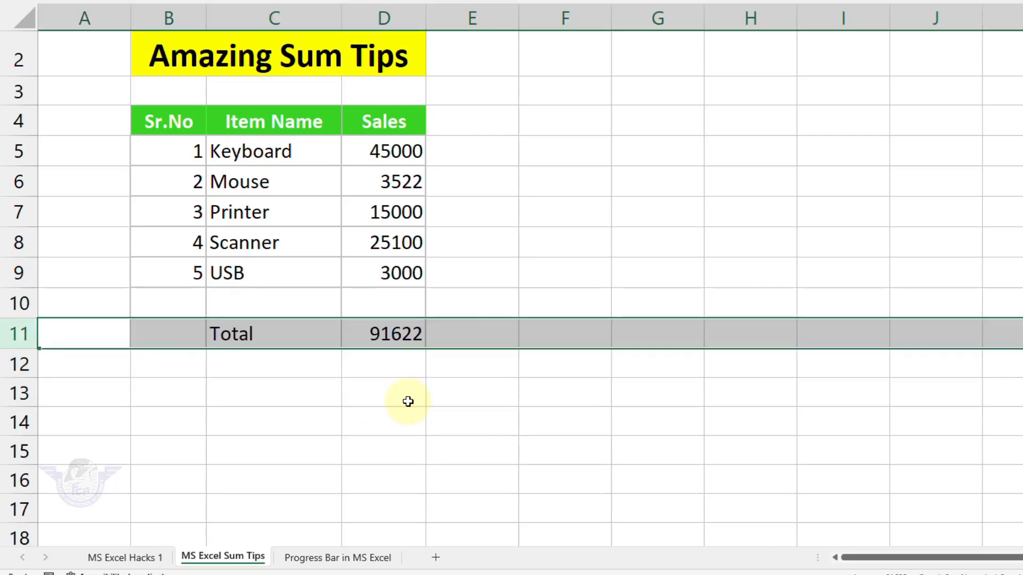
key(Up)
key(shift+space)
key(ctrl+minus)
- Examine the formula in the Total cell D10 without changing it
click(398, 306)
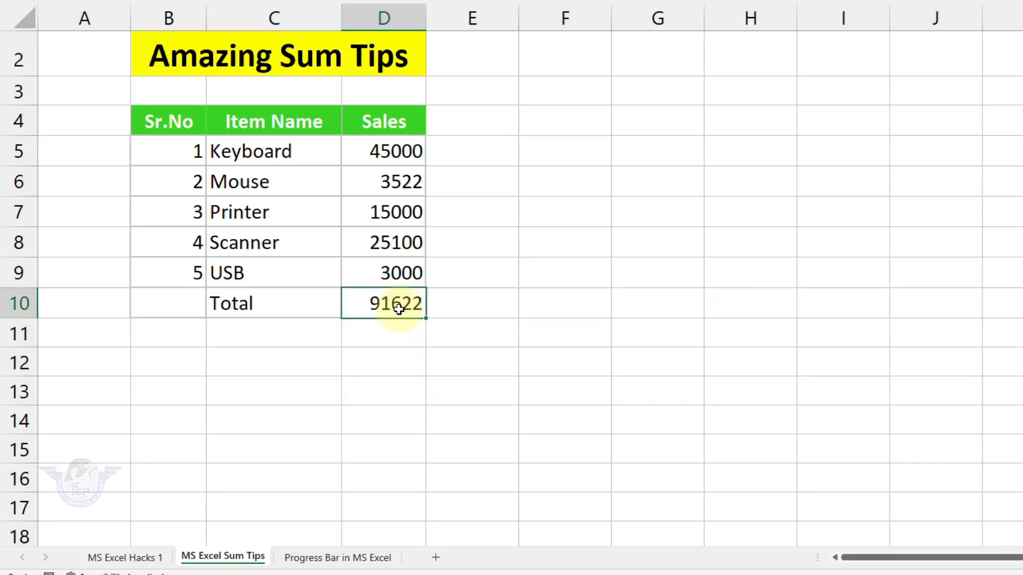
double_click(398, 306)
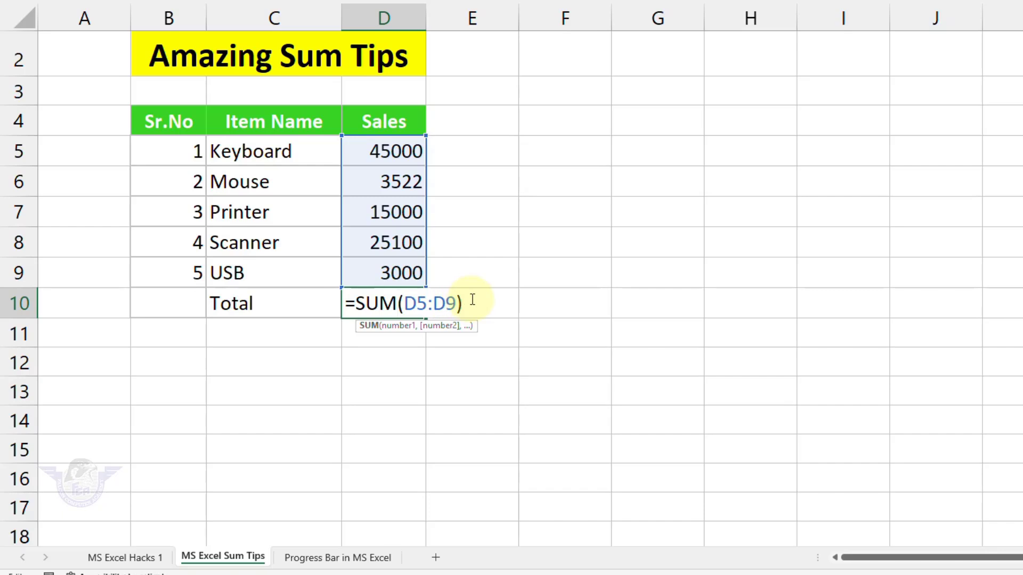
key(Escape)
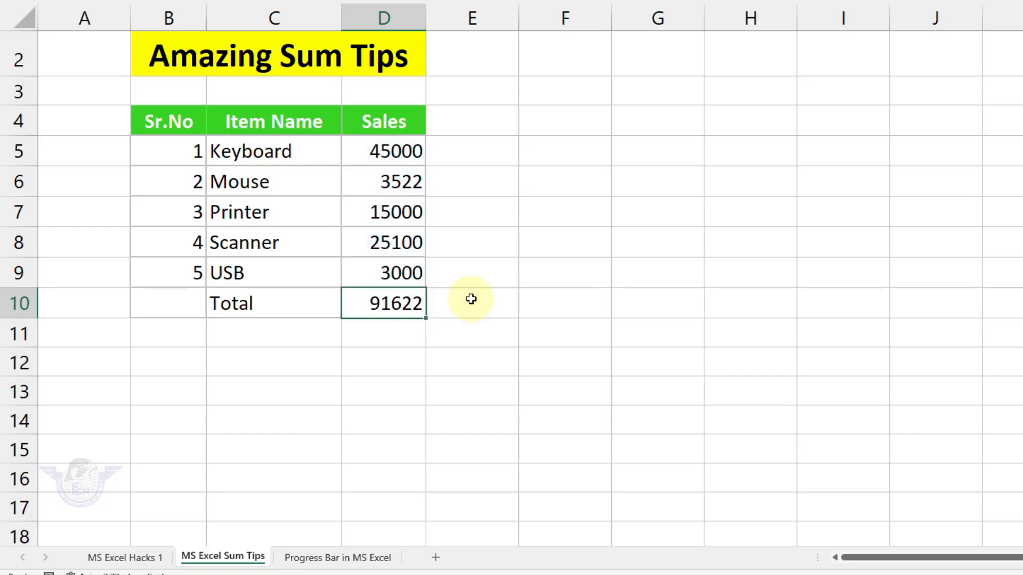
- With cell F9 active, define a workbook-scoped name "add" that refers to =E8
click(540, 274)
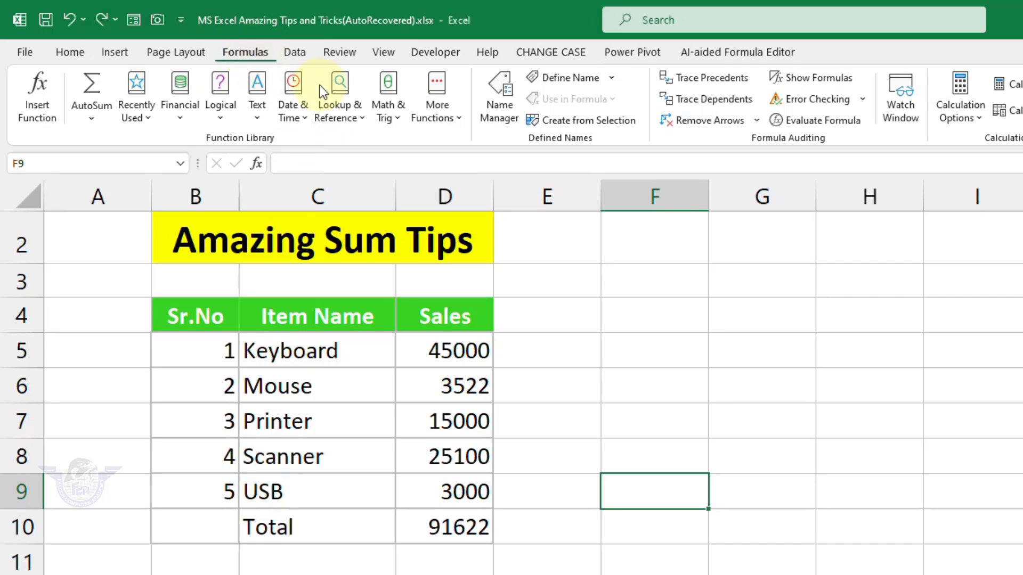
click(506, 110)
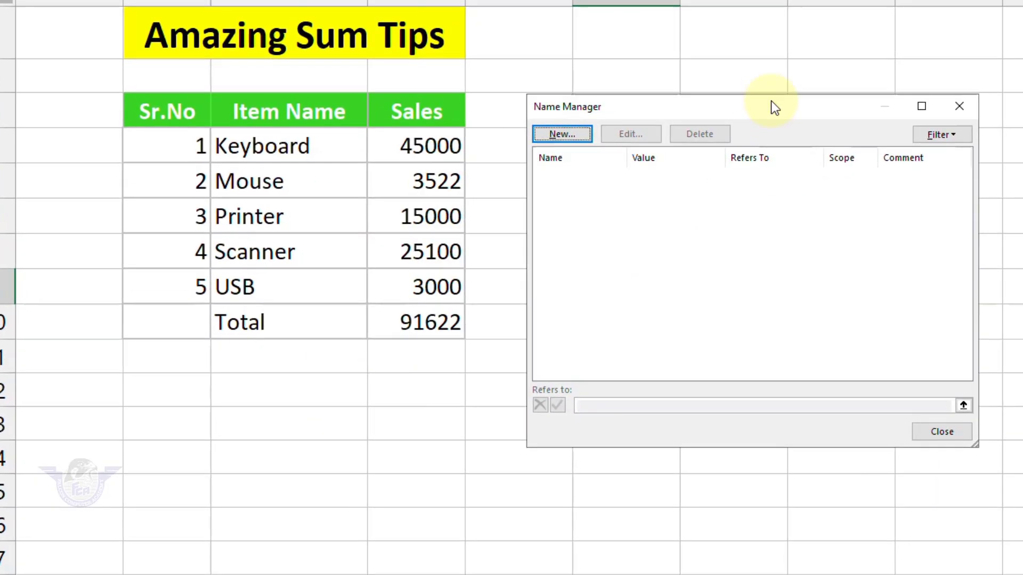
click(562, 134)
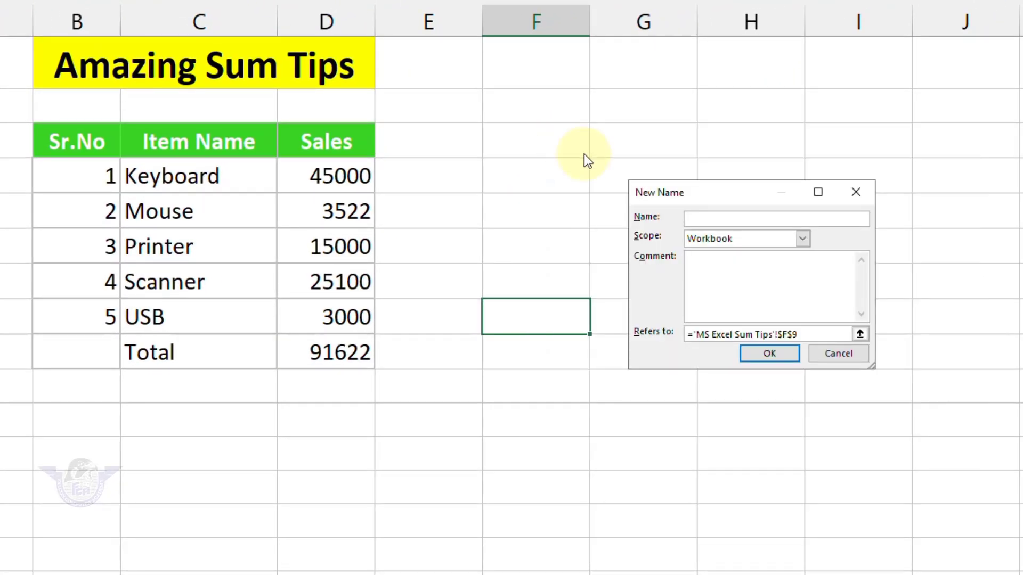
click(703, 223)
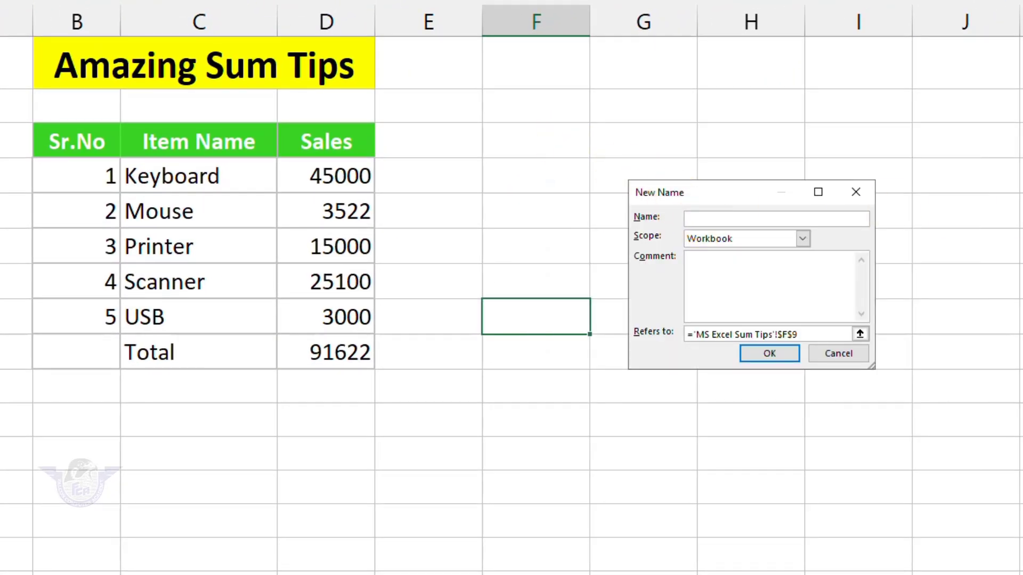
text(add)
drag(814, 335, 686, 336)
key(BackSpace)
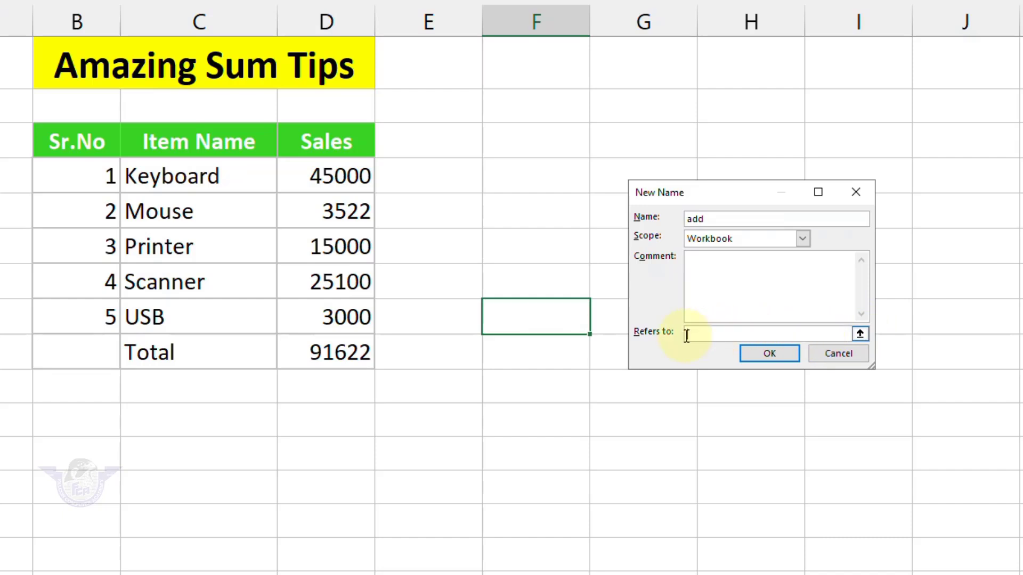
text(=)
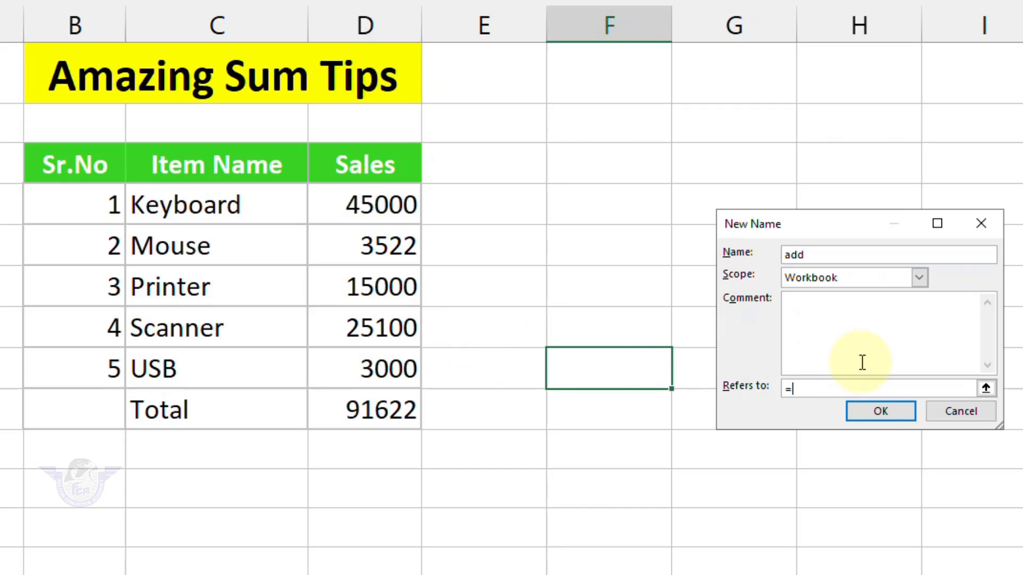
text(e8)
click(868, 411)
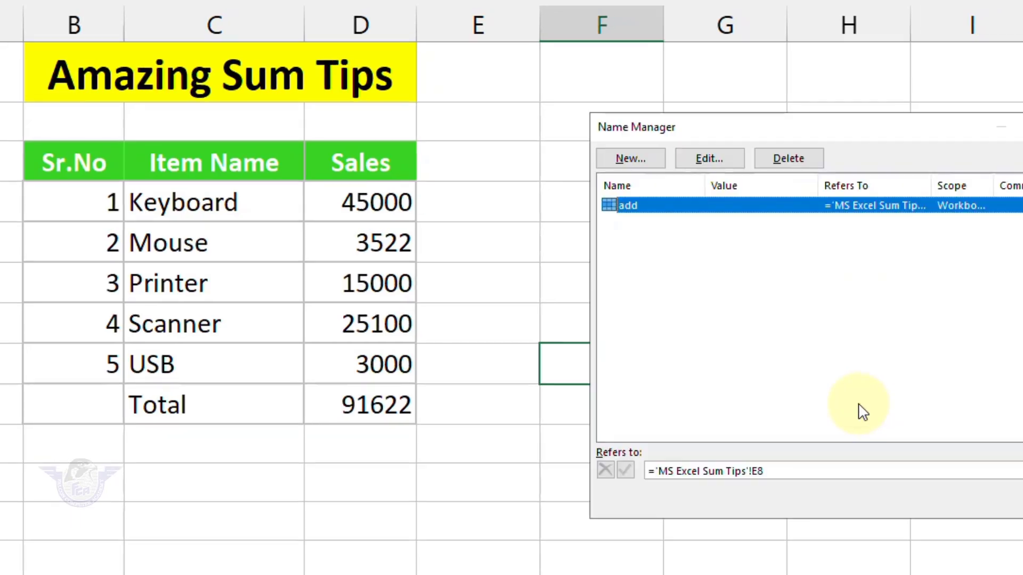
click(959, 450)
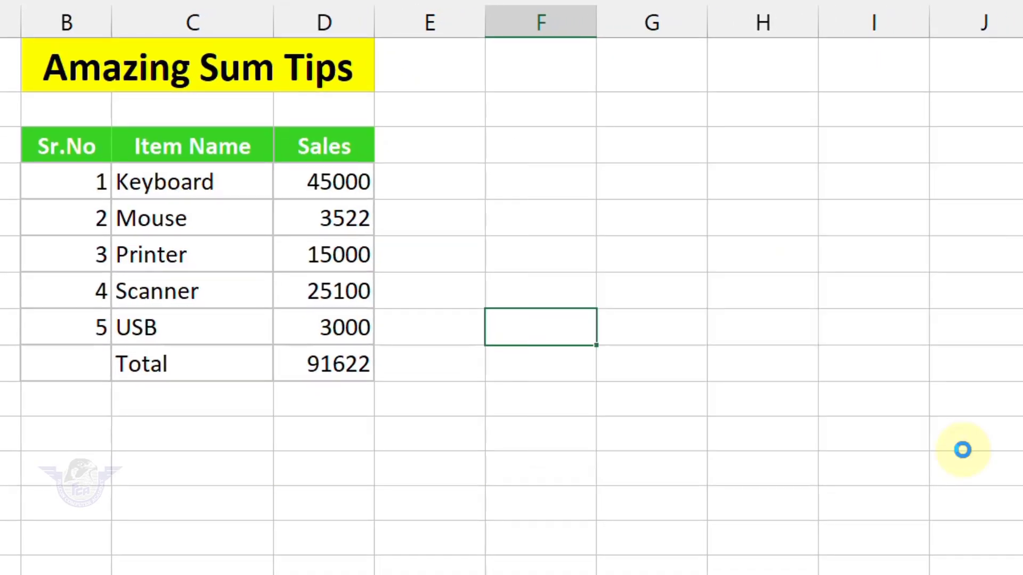
- Change the Total formula in D10 to =SUM(D5:add), ending the summed range with the defined name
click(349, 367)
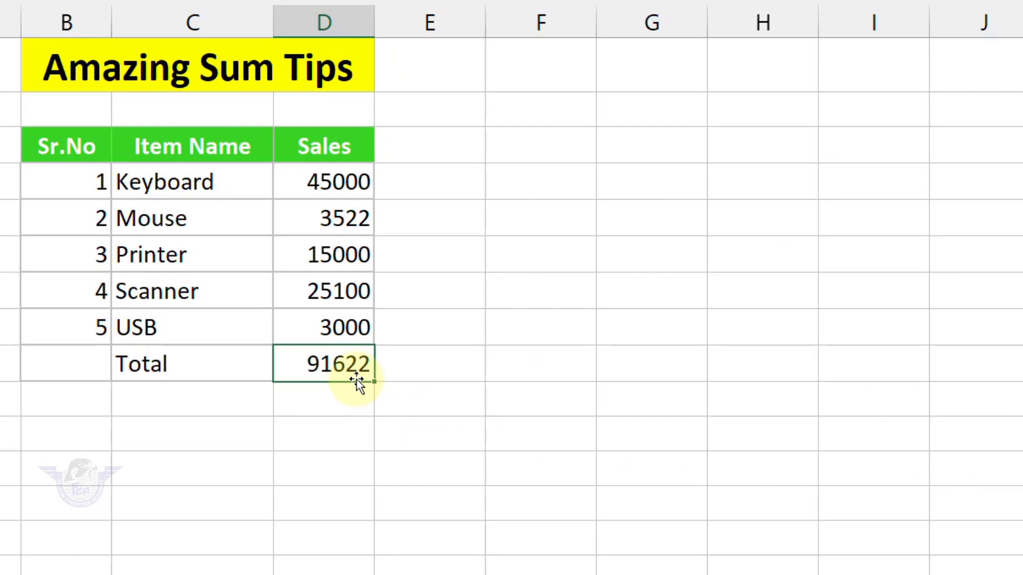
double_click(347, 371)
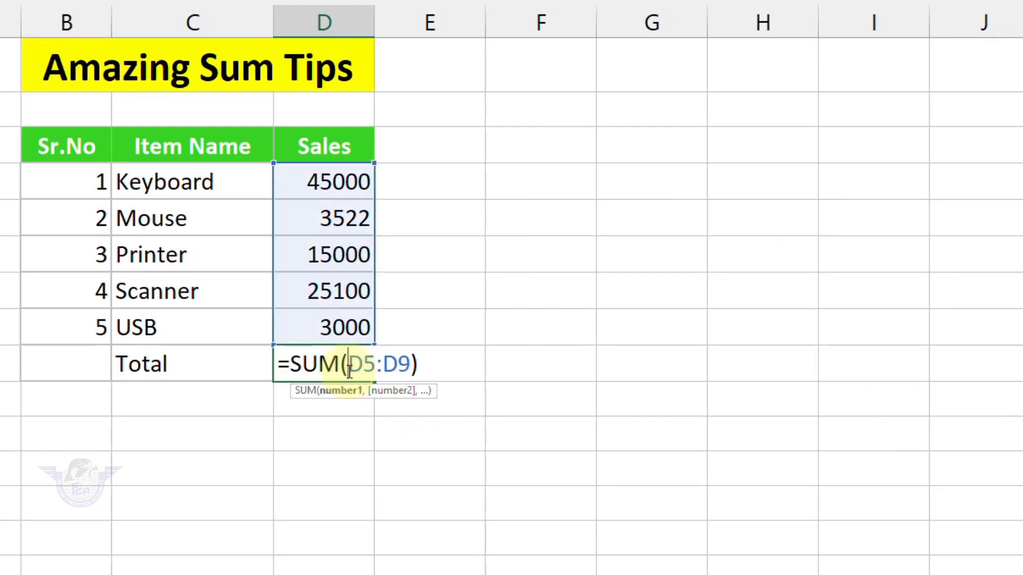
drag(388, 366, 410, 365)
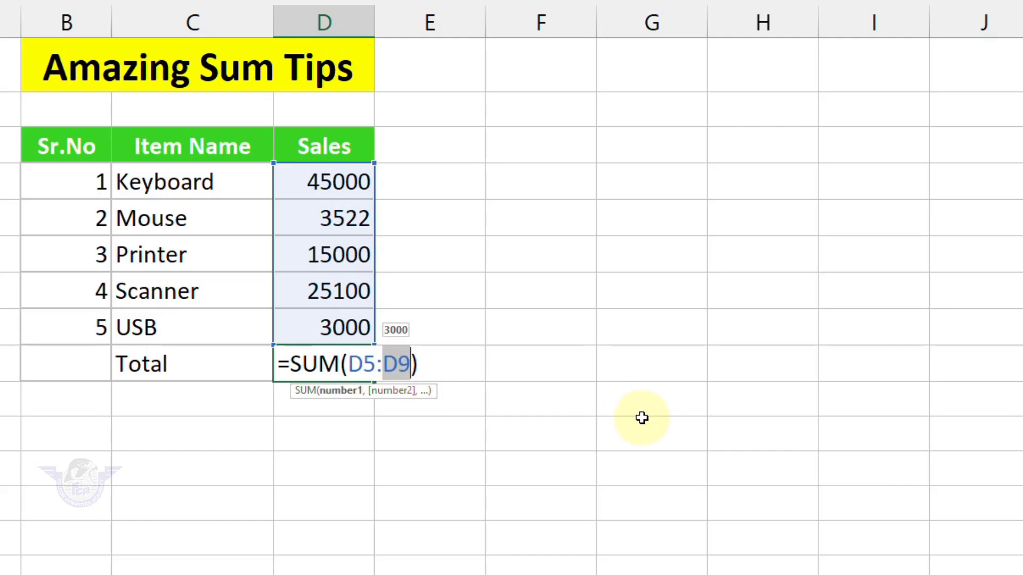
key(BackSpace)
text(ad)
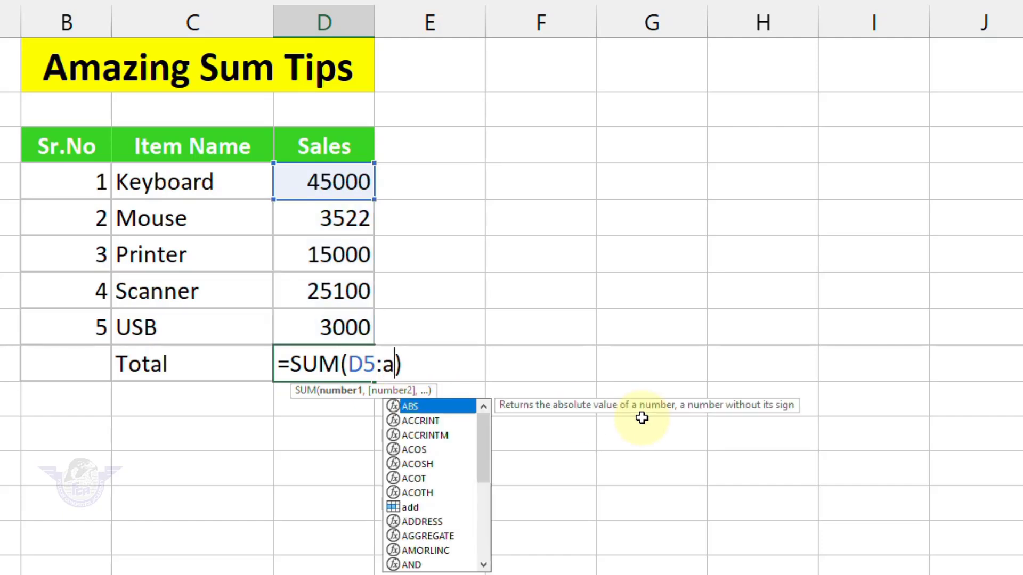
text(d)
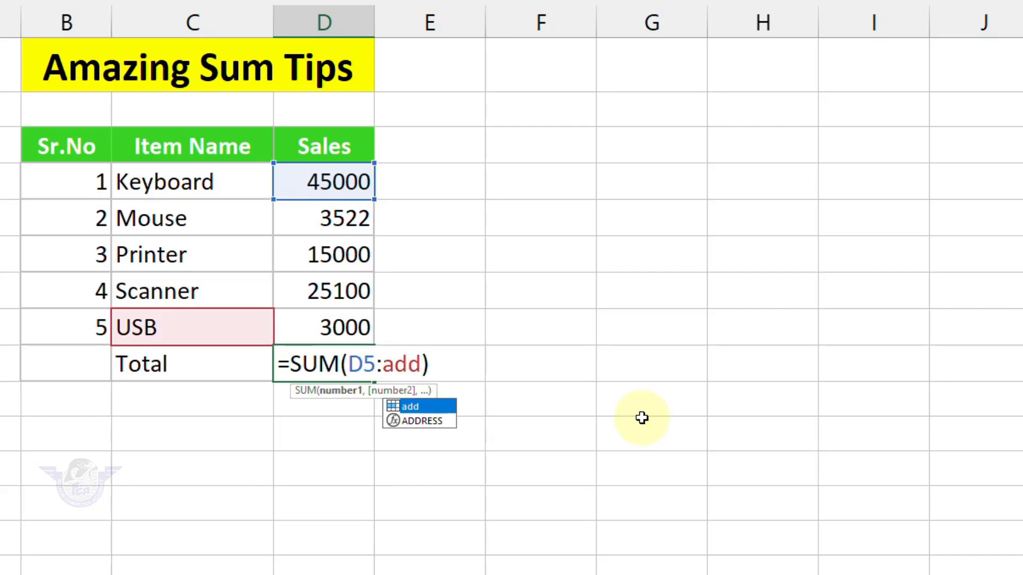
key(Return)
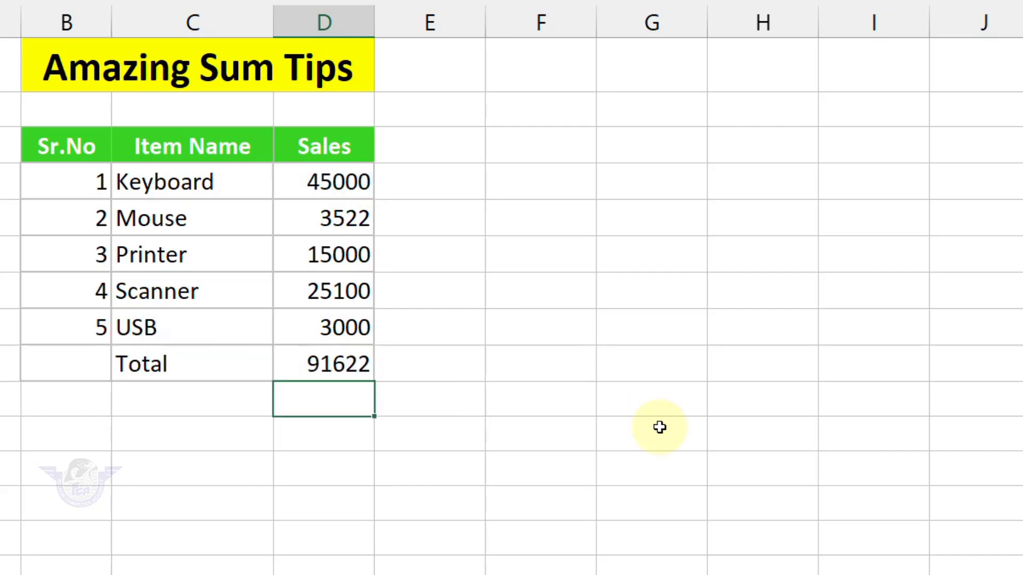
- Insert two blank rows between the USB row and the Total row
click(336, 365)
click(35, 436)
right_click(34, 436)
click(80, 573)
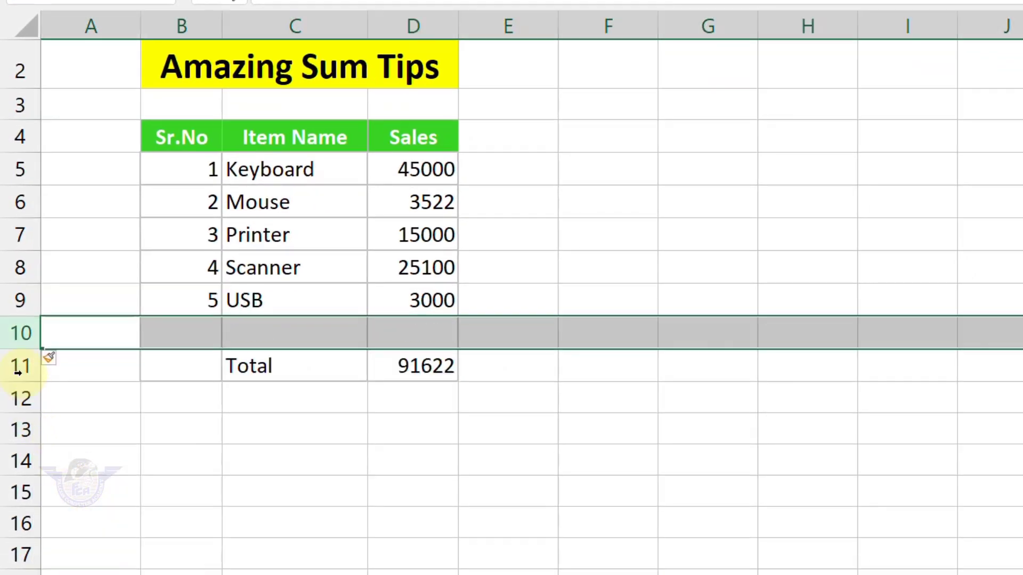
click(19, 373)
right_click(22, 376)
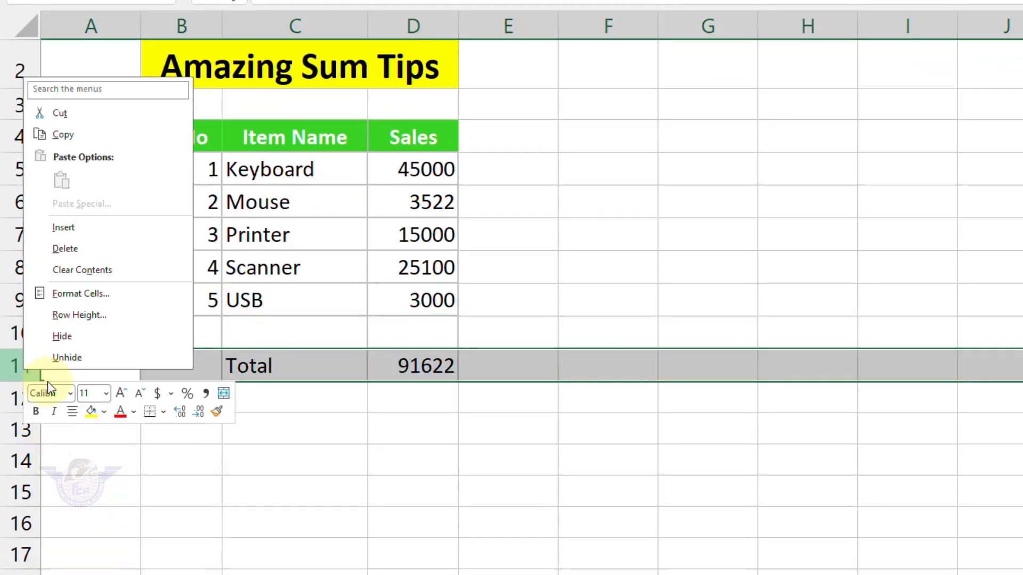
click(76, 231)
- Enter 55 as the sales value in D11, directly above the Total
drag(405, 326, 316, 333)
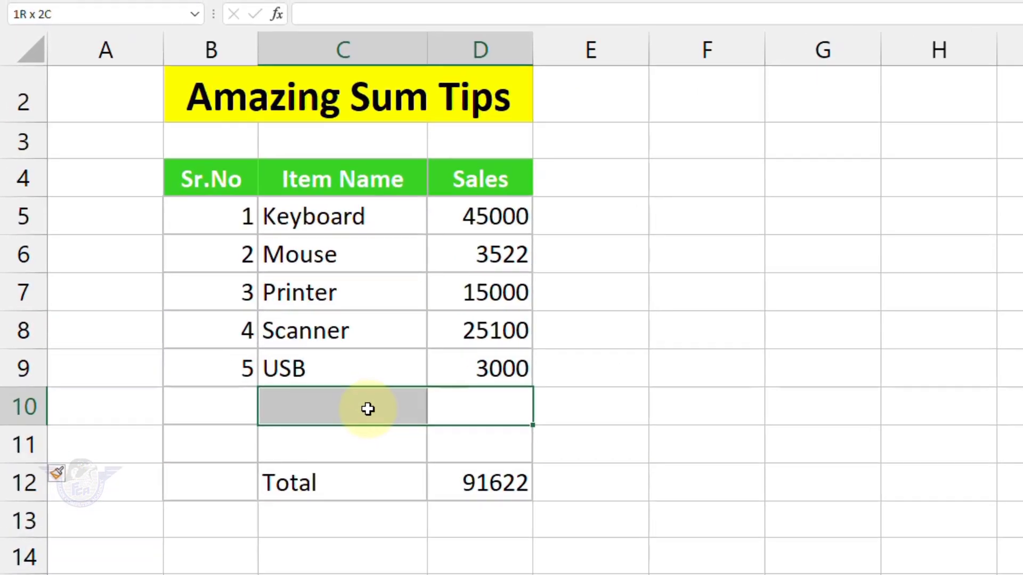
click(498, 438)
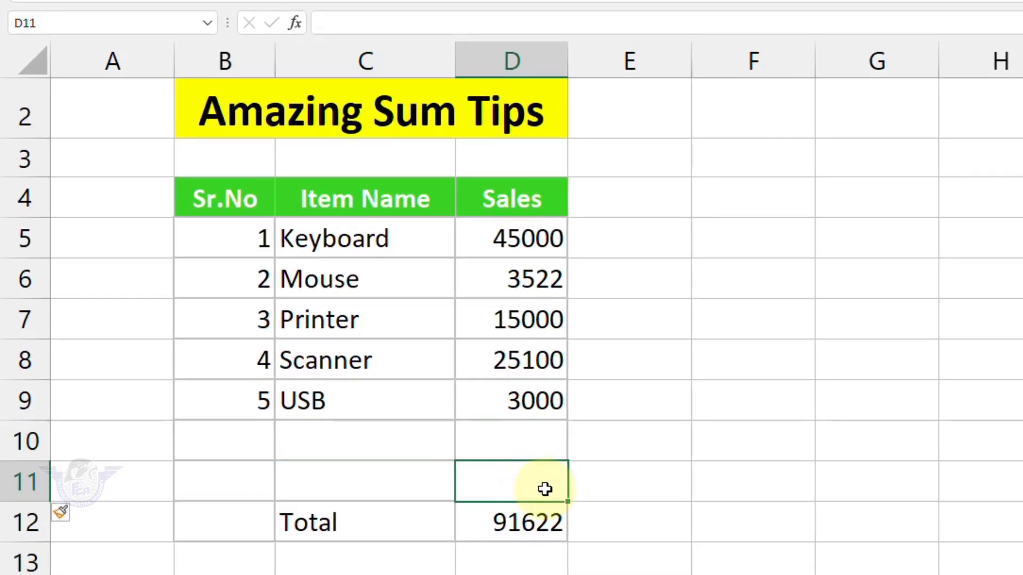
text(55)
key(Return)
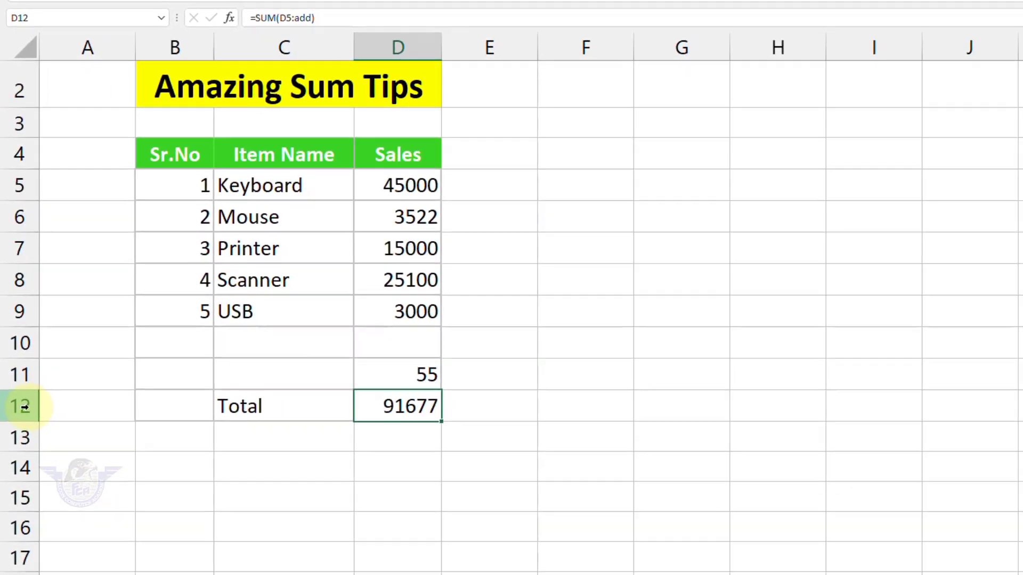
- Insert another row directly above Total and enter 2500 as the sales value in D12
click(24, 408)
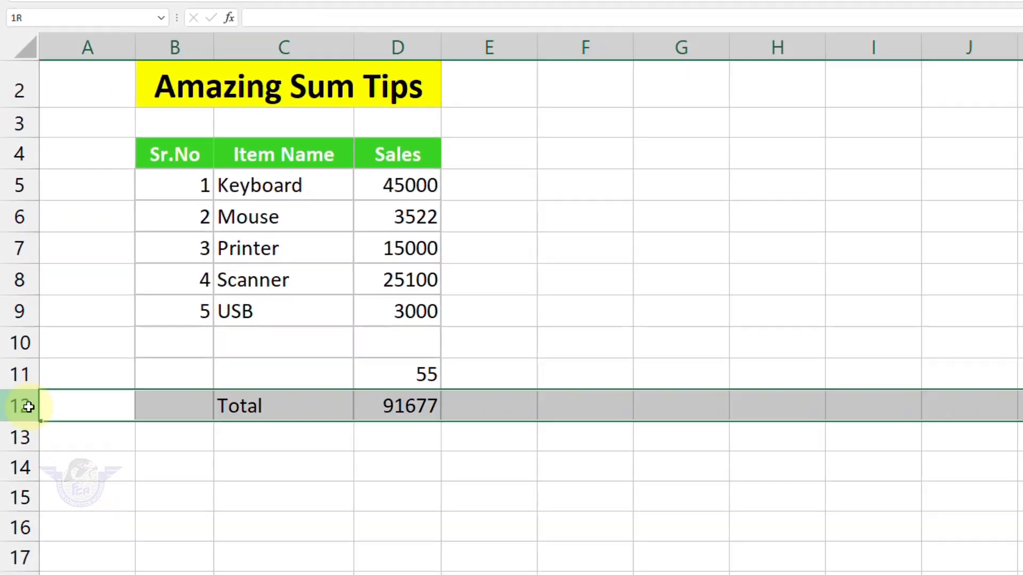
right_click(24, 407)
click(58, 271)
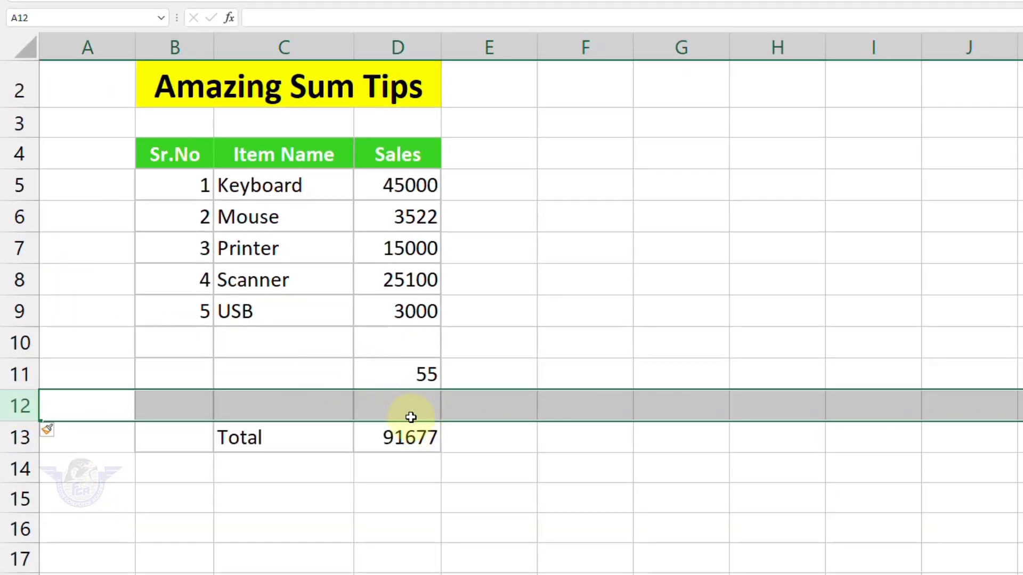
click(409, 406)
text(2500)
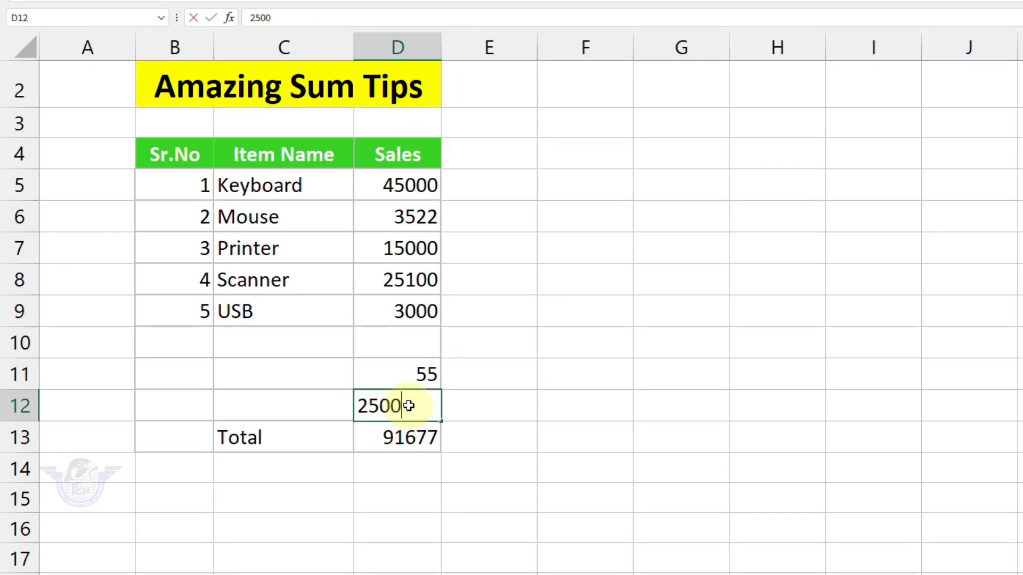
key(Return)
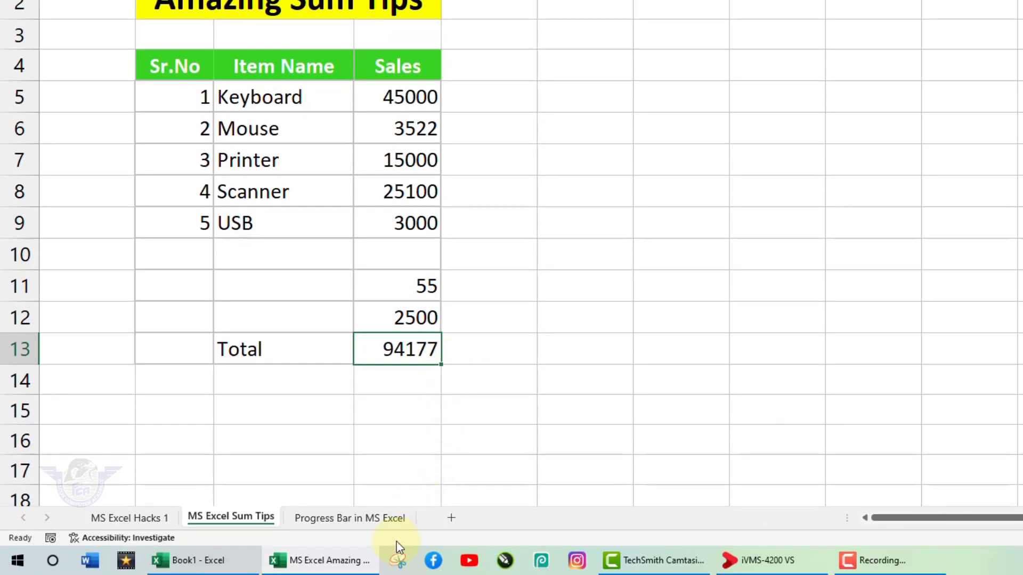
- Go to the Progress Bar in MS Excel sheet and clear the Progress column cells E5:E14
click(373, 519)
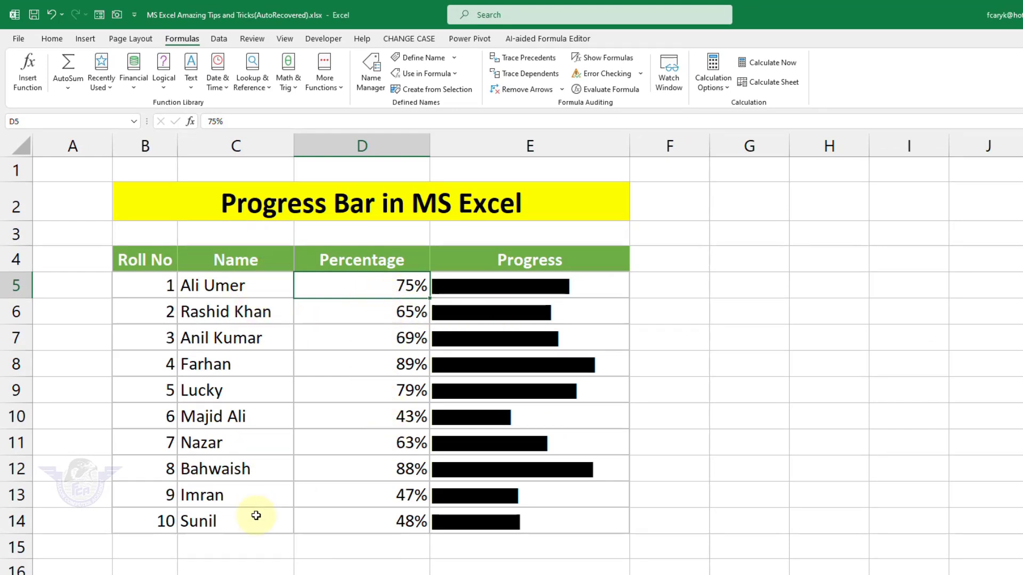
click(509, 292)
drag(518, 304, 538, 513)
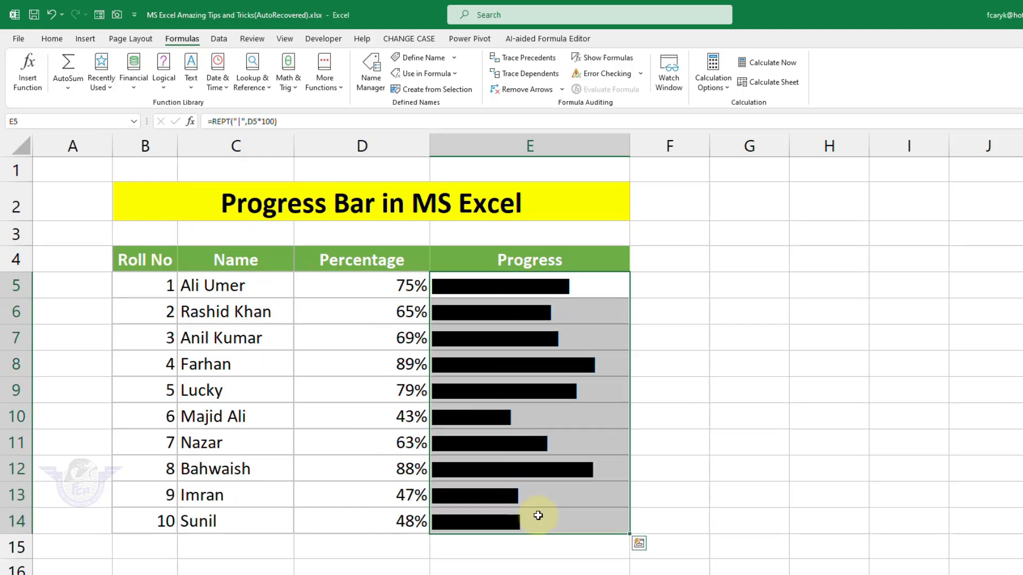
key(Delete)
- Enter the formula =REPT("|",D5*100) in the first Progress cell, E5
click(499, 296)
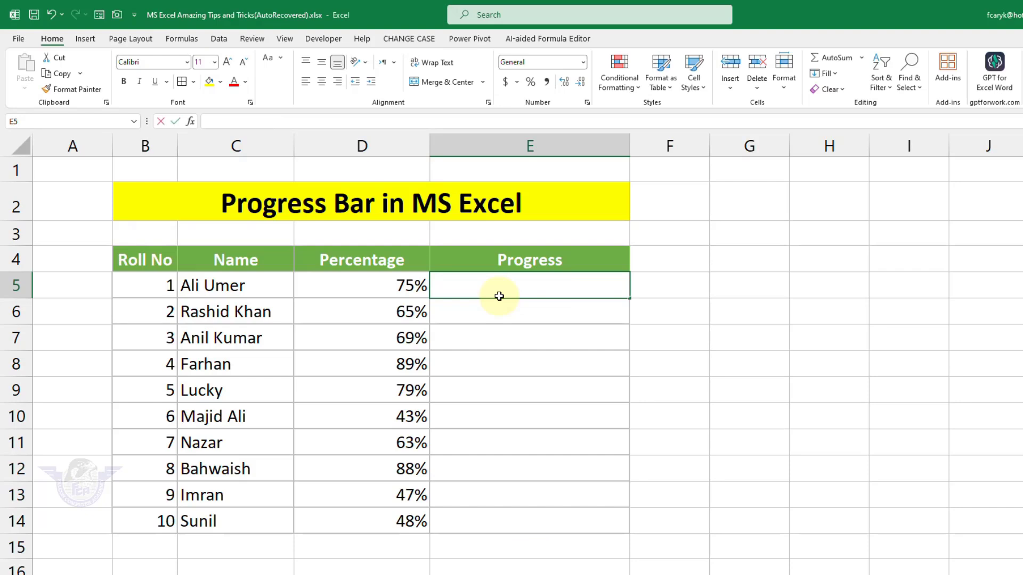
text(=)
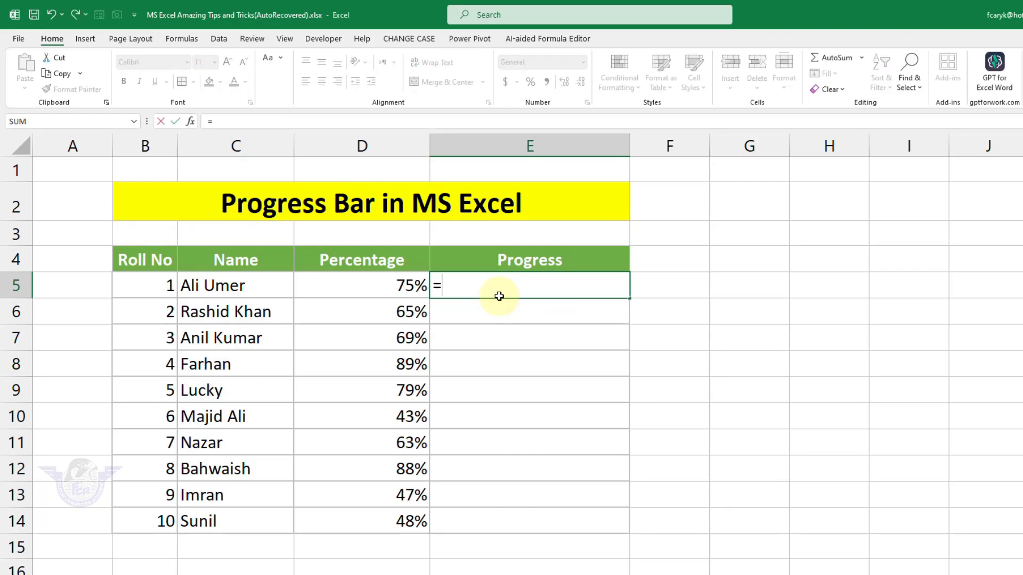
text(rep)
key(Down)
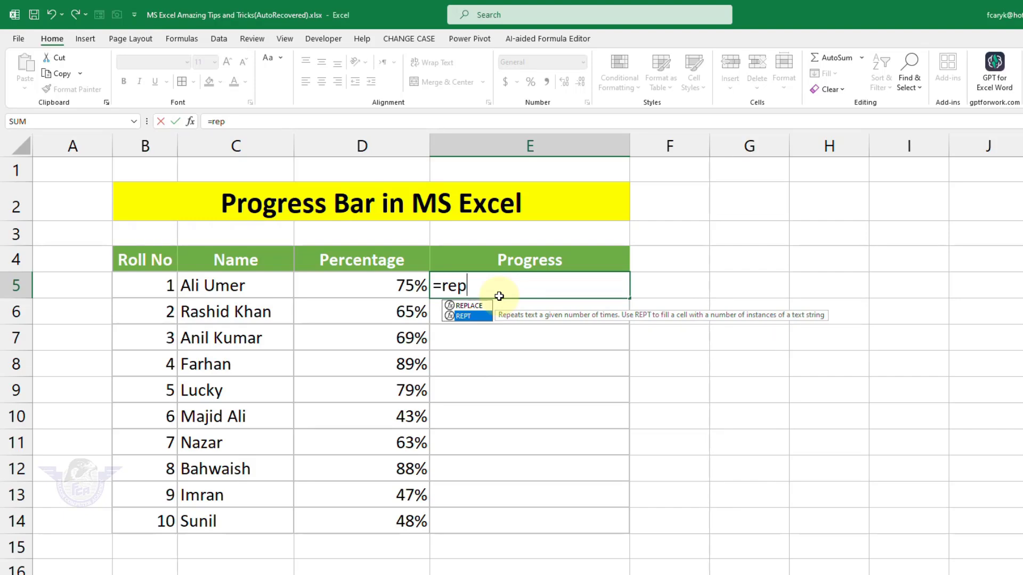
key(Tab)
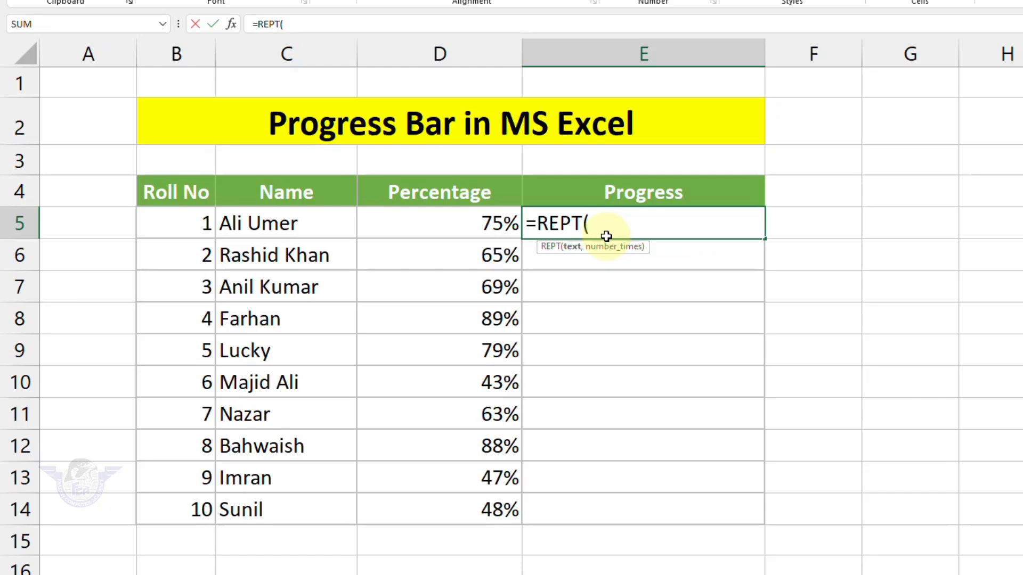
text("|",)
click(473, 227)
text(*100)
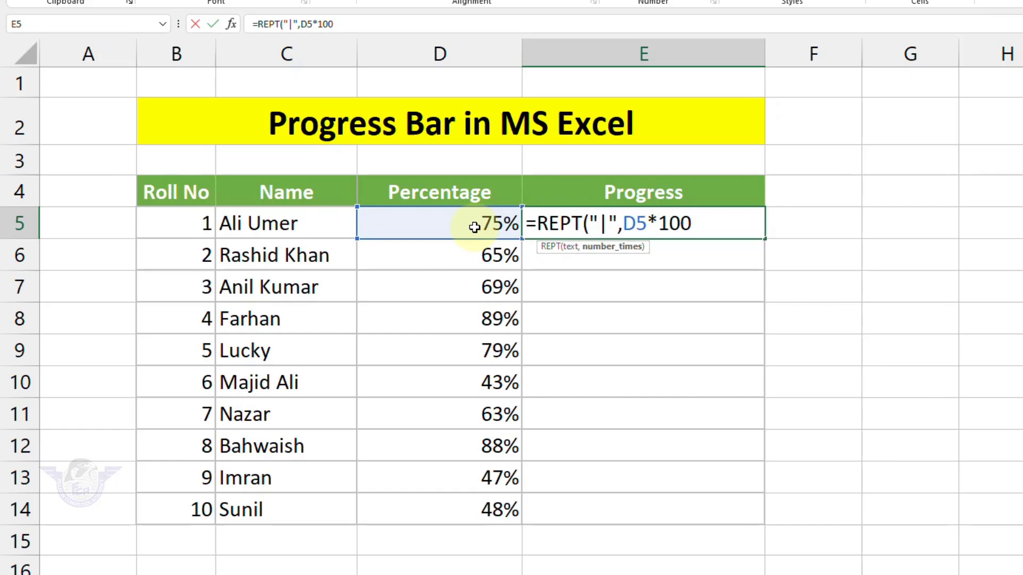
text())
key(Return)
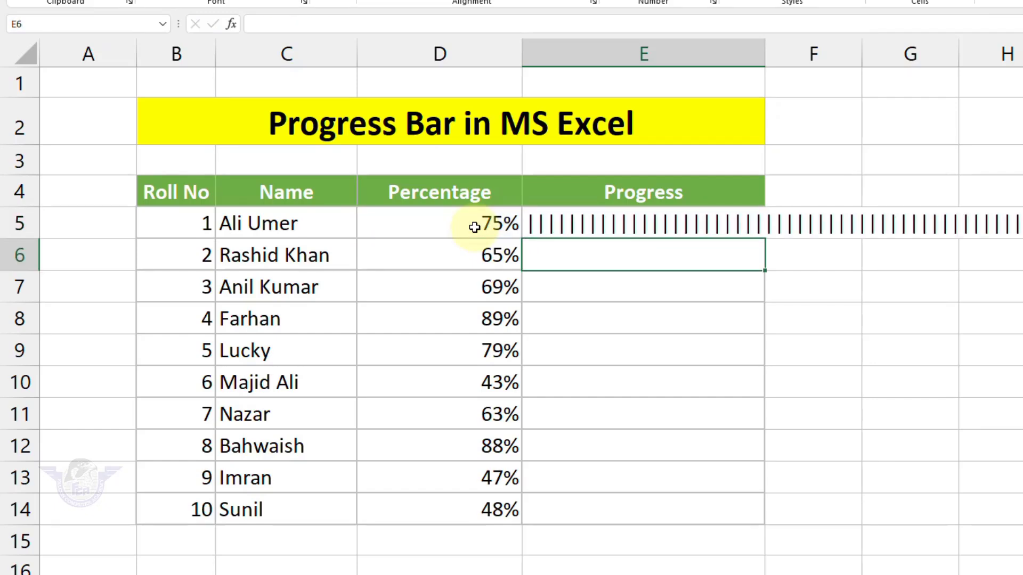
- Set the font of the Progress formula cell E5 to Playbill
click(539, 222)
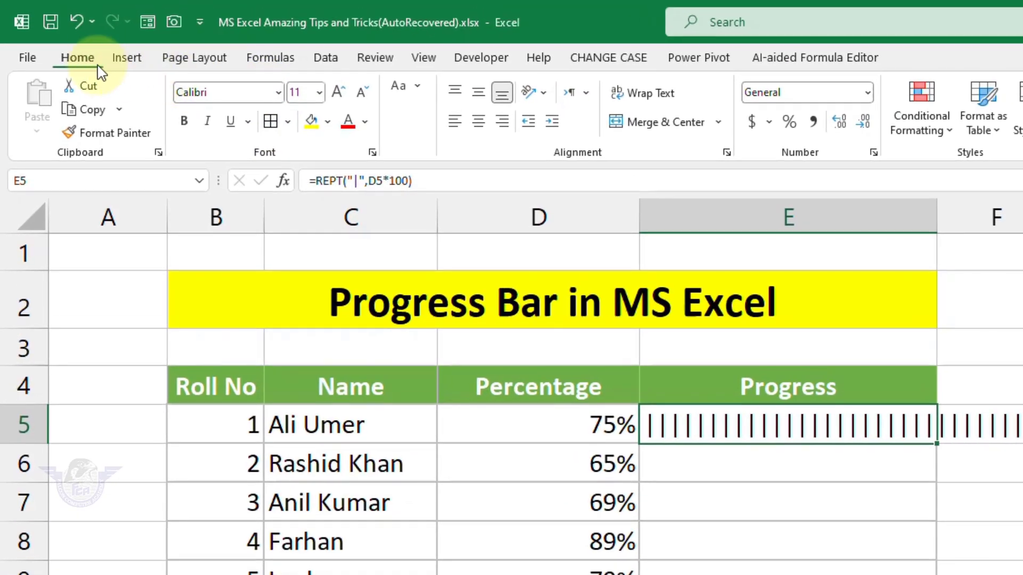
click(278, 92)
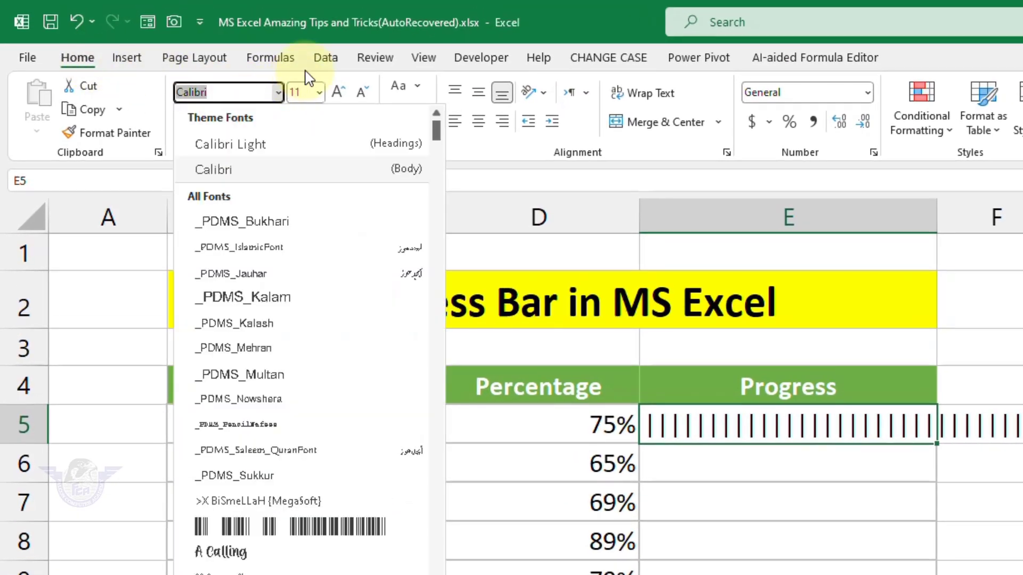
text(Playbill)
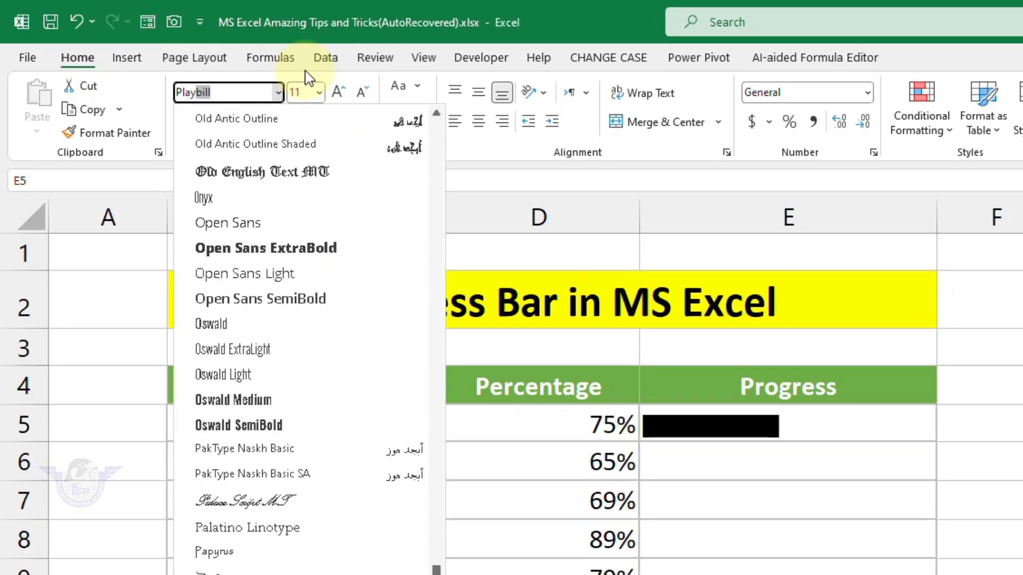
key(Return)
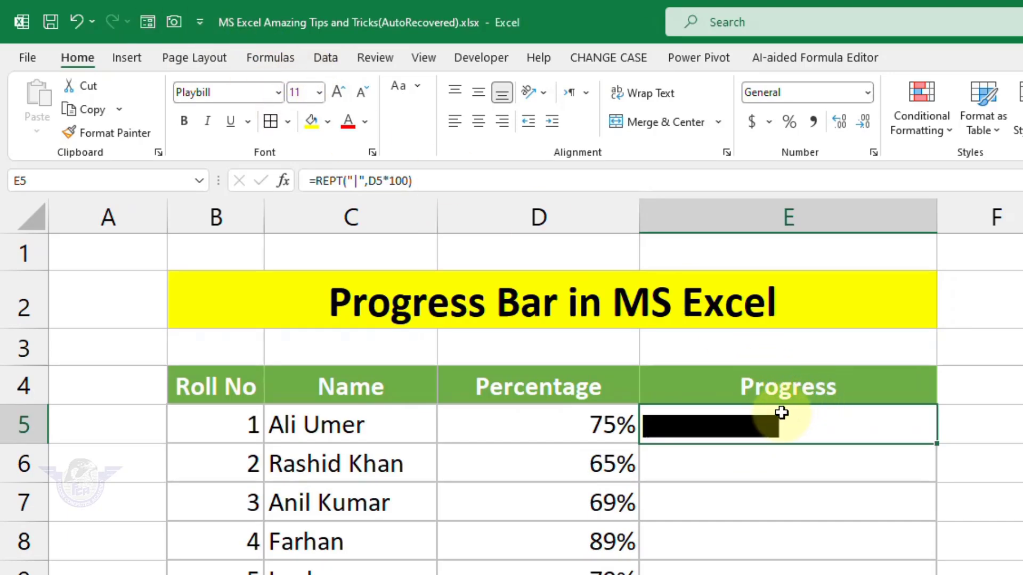
- Fill the REPT formula and its Playbill formatting from E5 down the Progress column through E14
drag(936, 445, 950, 574)
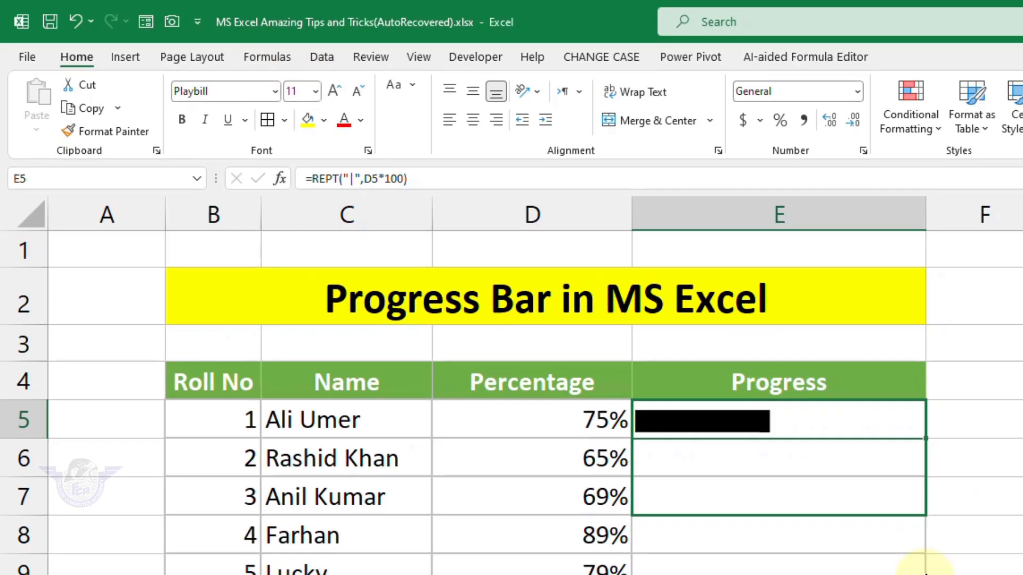
drag(638, 534, 637, 533)
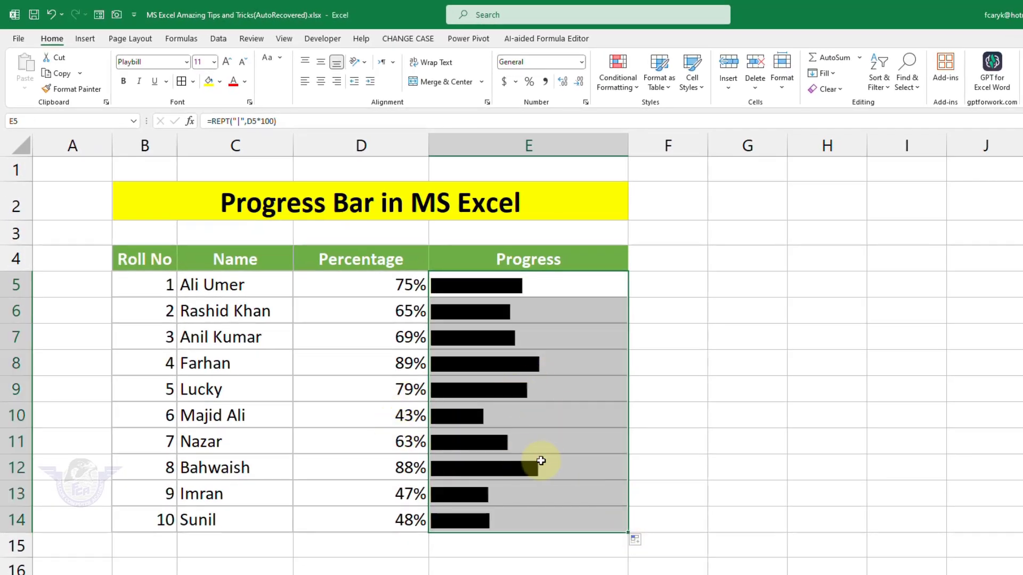
- Change the percentage in D10 to 99% and the one in D11 to 89% to test the progress bars
click(402, 419)
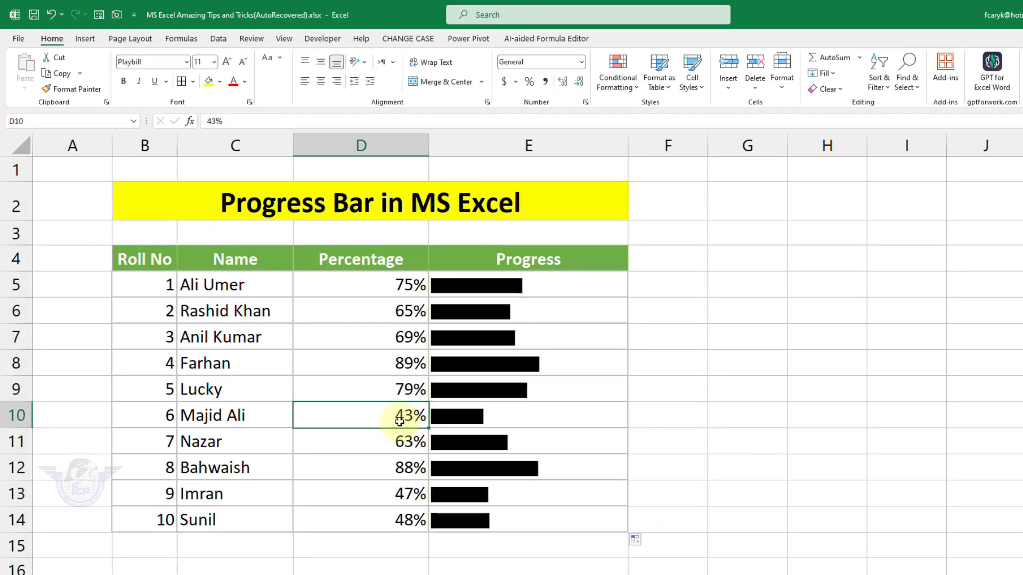
text(99)
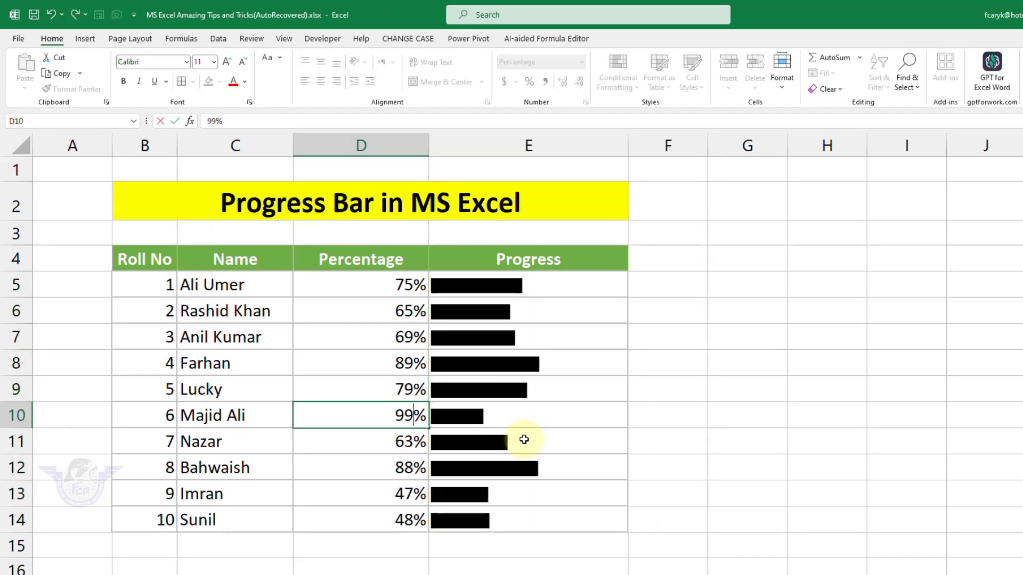
key(Return)
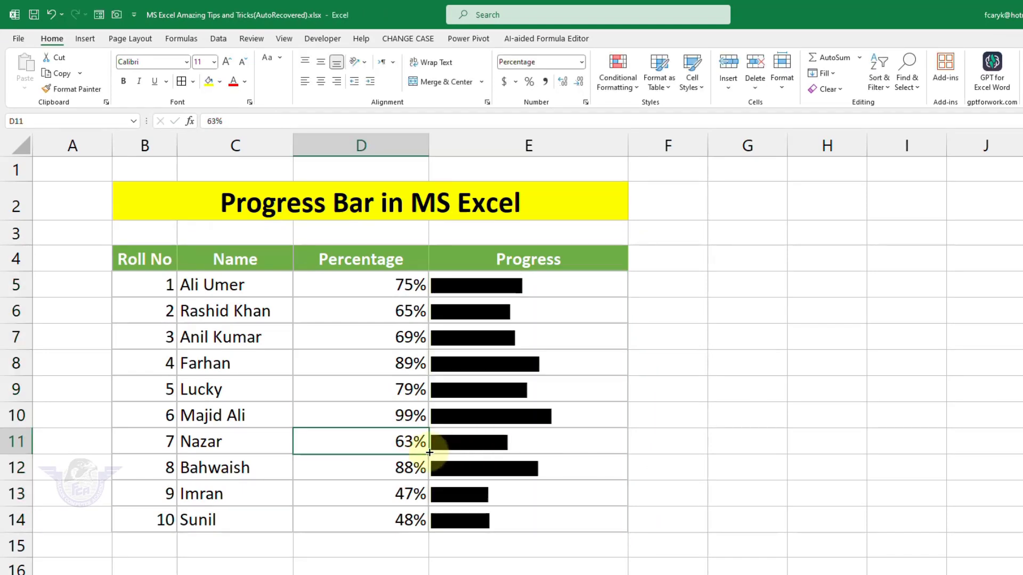
text(89)
key(Return)
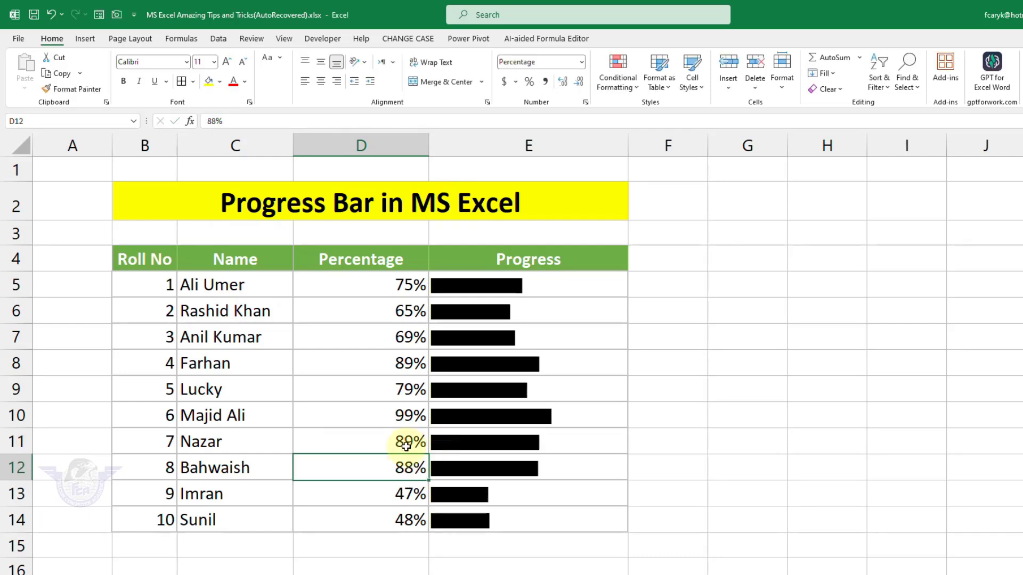
- Change the percentage in D11 to 25% and the one in D6 to 33%
click(405, 446)
text(25)
key(Return)
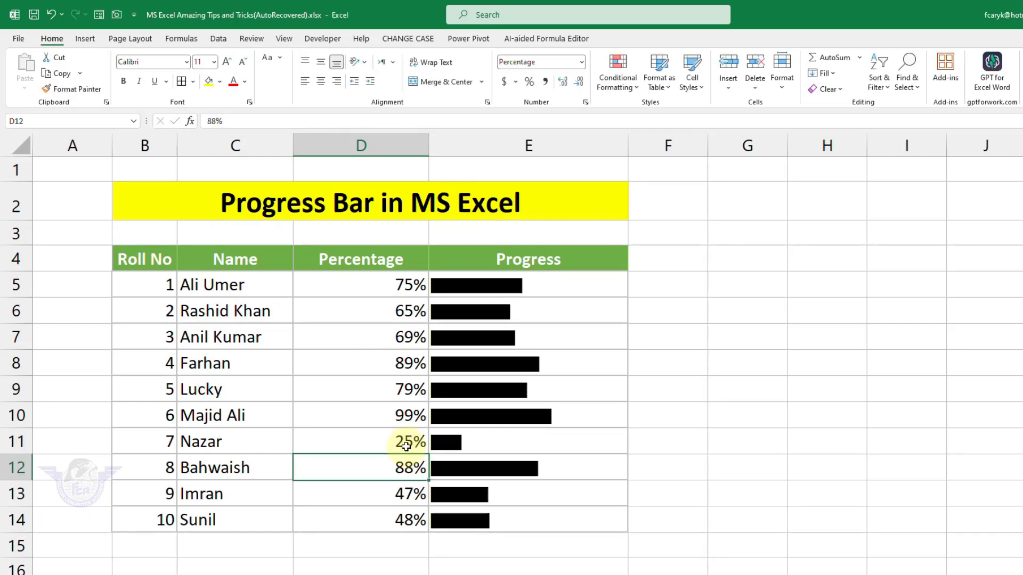
click(406, 303)
text(33)
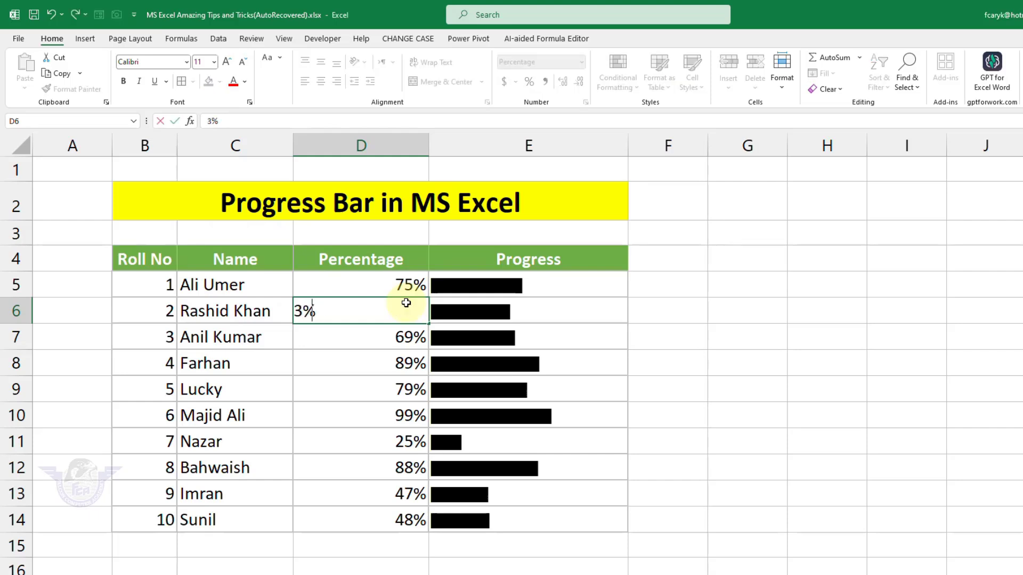
key(Return)
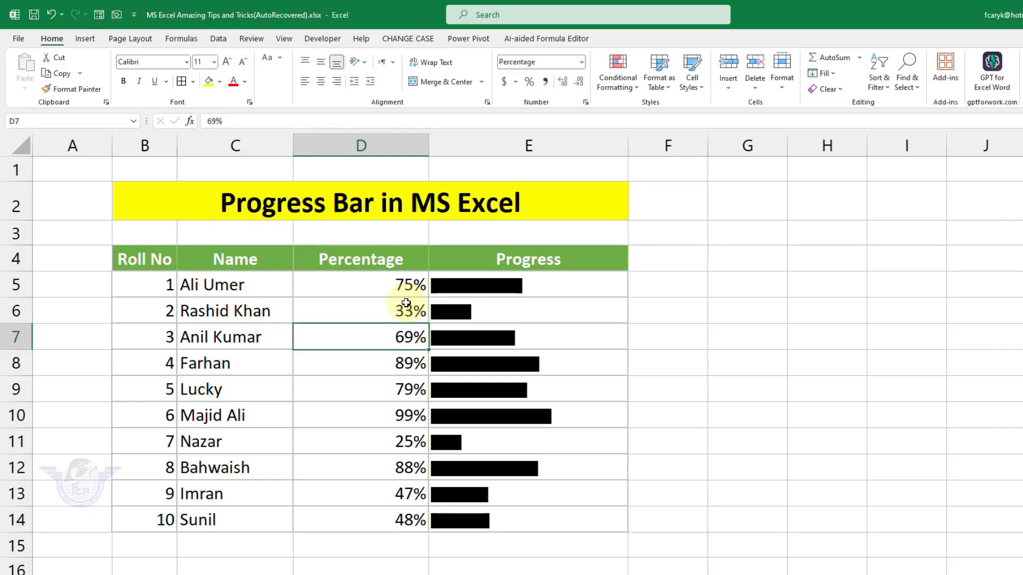